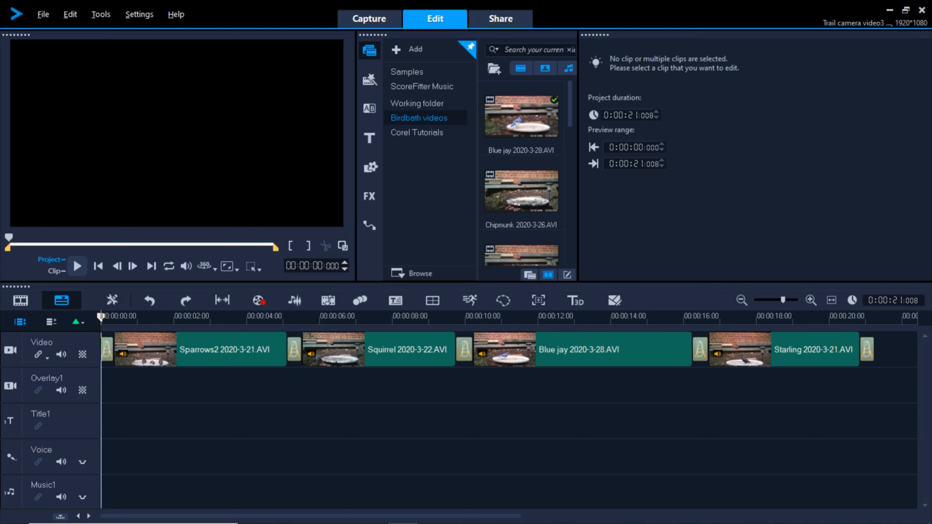
# Step: Add a title reading "Sparrows" over the first clip, starting at about 0:00:00:028 on the timeline
pyautogui.moveTo(103, 318); pyautogui.dragTo(136, 318)
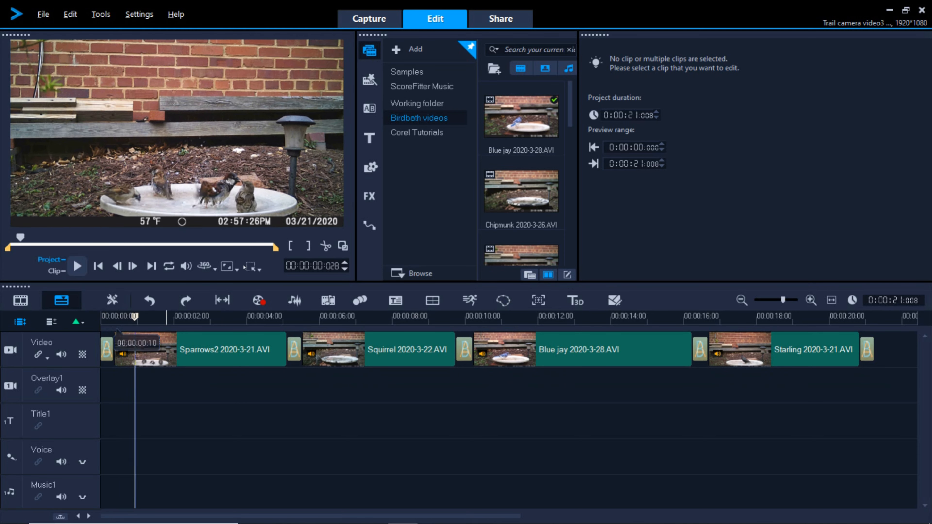
pyautogui.click(370, 139)
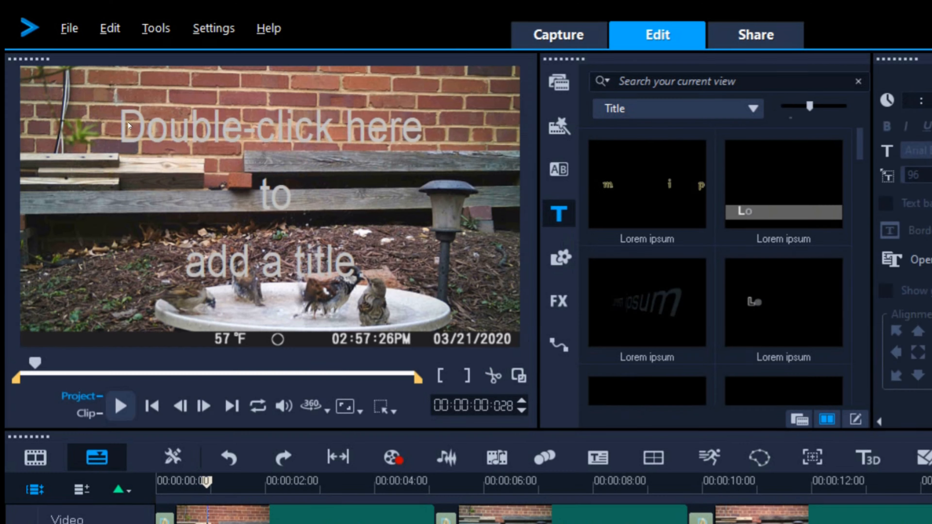
pyautogui.doubleClick(83, 79)
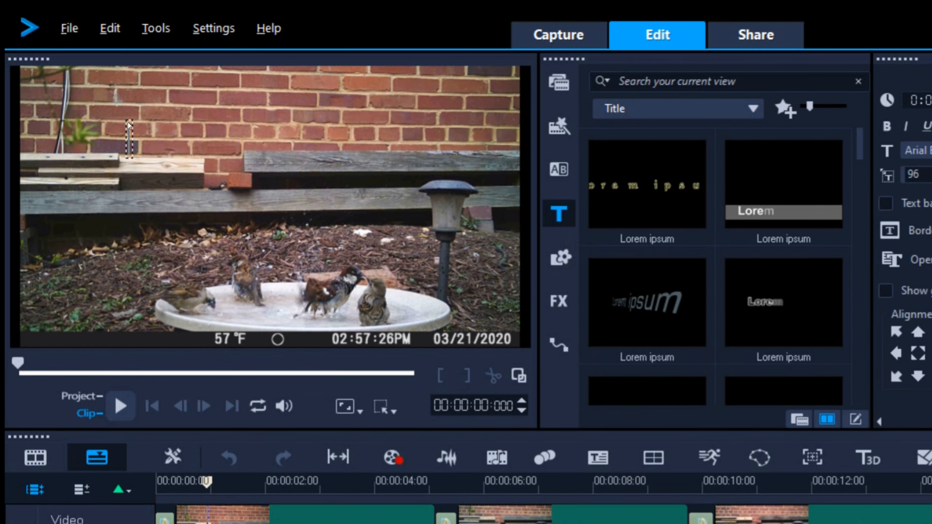
pyautogui.write('S')
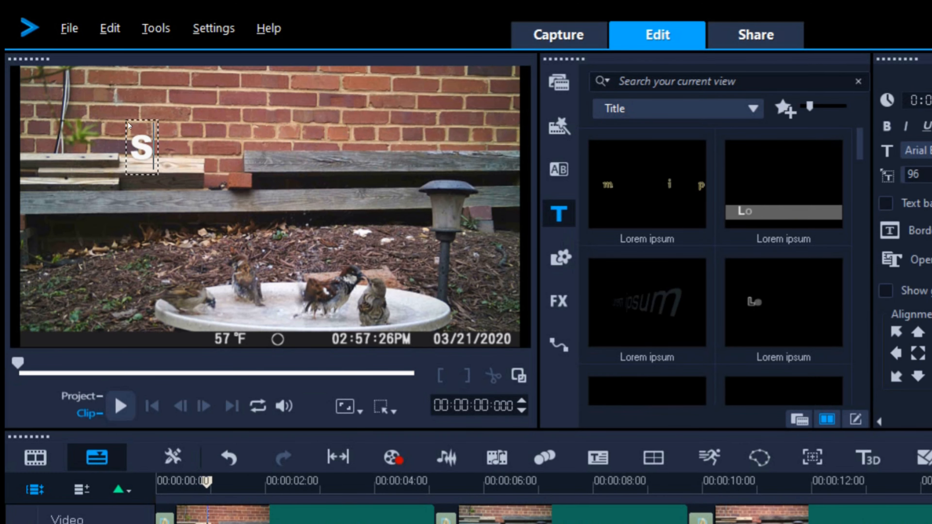
pyautogui.write('parr')
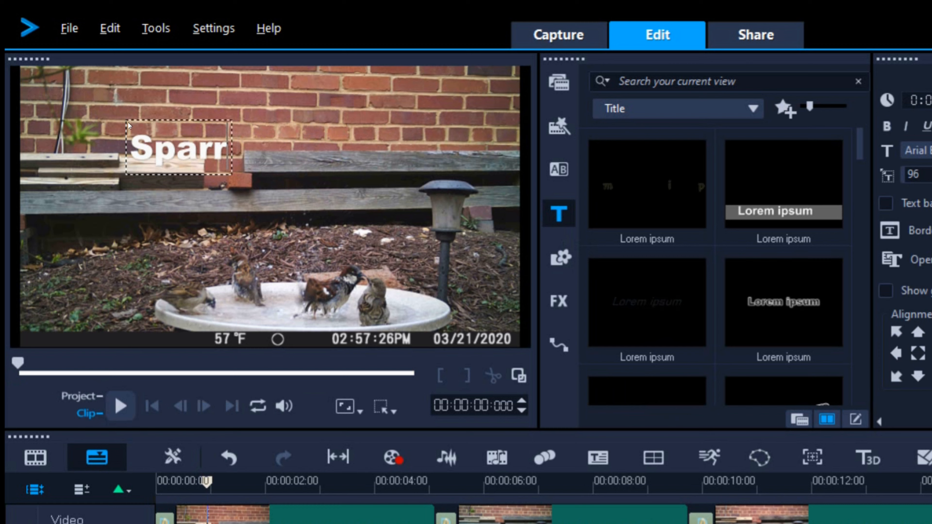
pyautogui.write('ows')
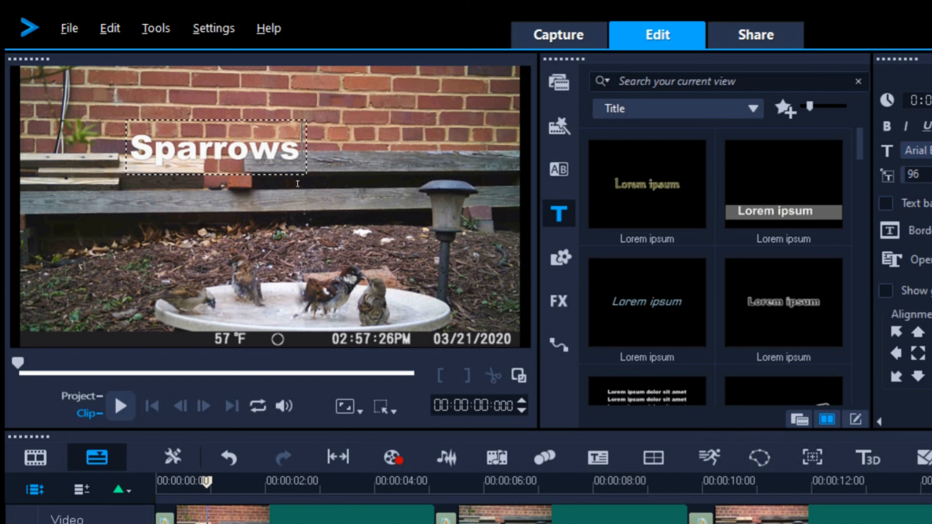
pyautogui.click(299, 175)
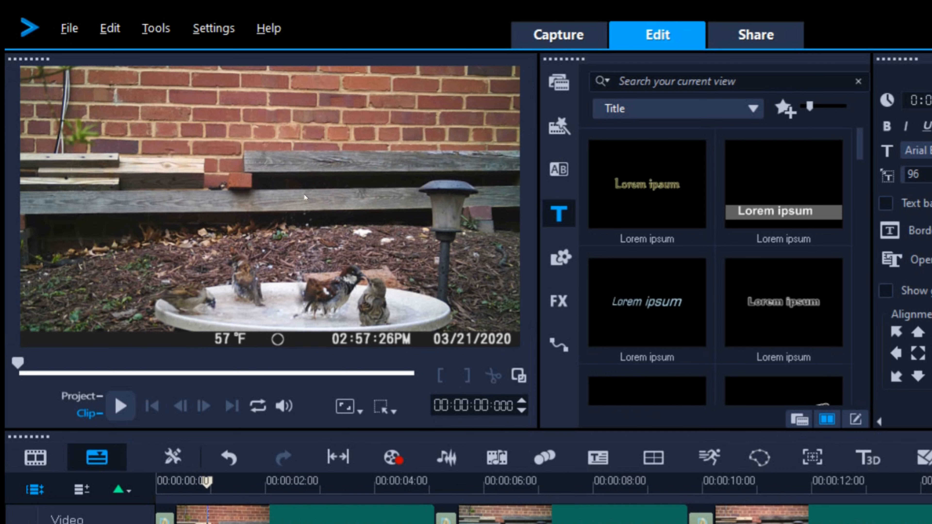
# Step: Enlarge the Sparrows title to font size 115 and move it up onto the brick wall above the planks
pyautogui.click(295, 156)
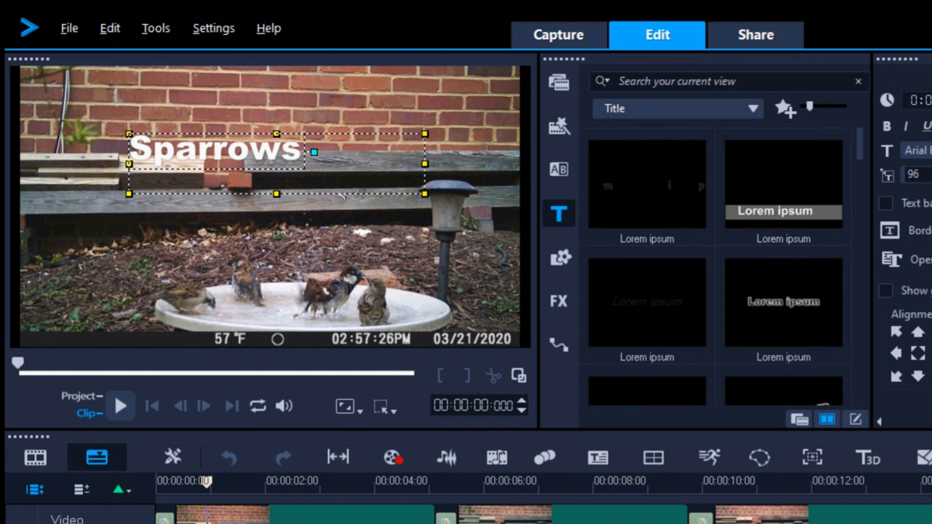
pyautogui.moveTo(308, 172); pyautogui.dragTo(430, 192)
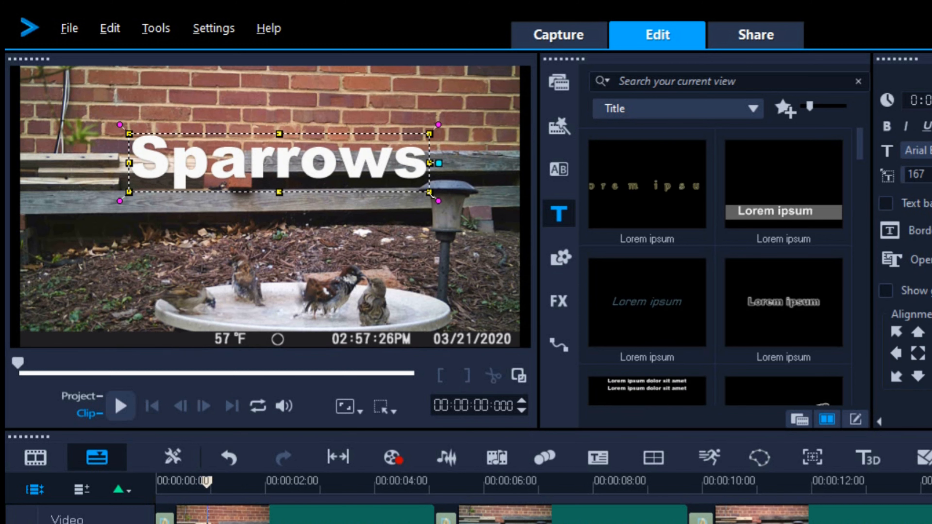
pyautogui.moveTo(430, 192); pyautogui.dragTo(338, 175)
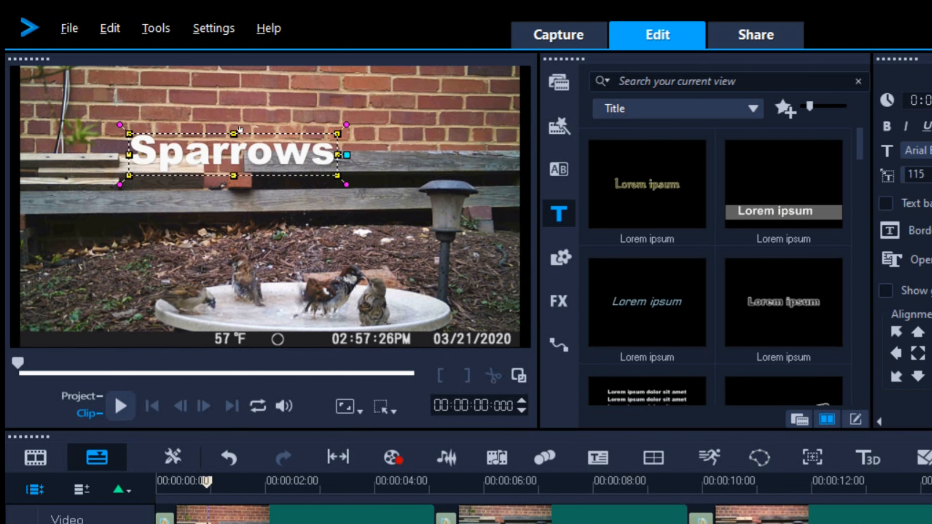
pyautogui.moveTo(128, 134); pyautogui.dragTo(43, 116)
pyautogui.moveTo(239, 120); pyautogui.dragTo(239, 120)
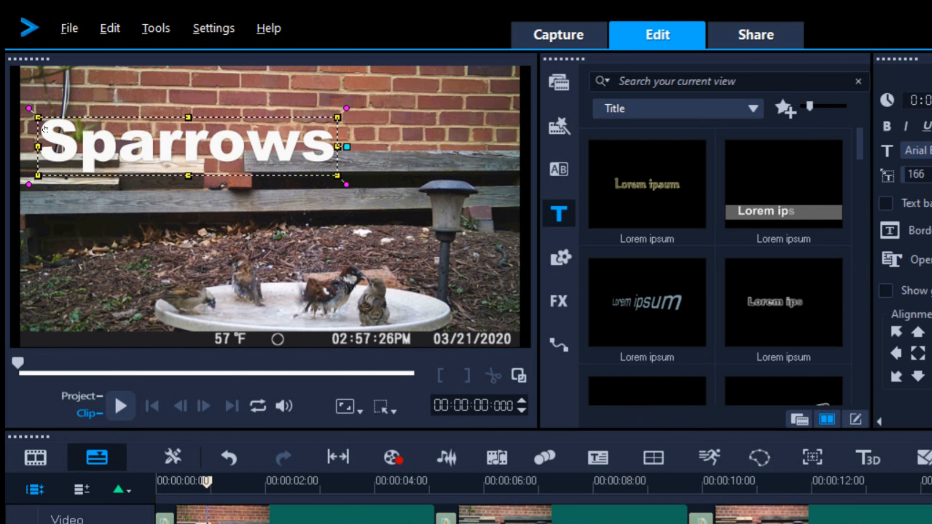
pyautogui.moveTo(38, 147); pyautogui.dragTo(137, 148)
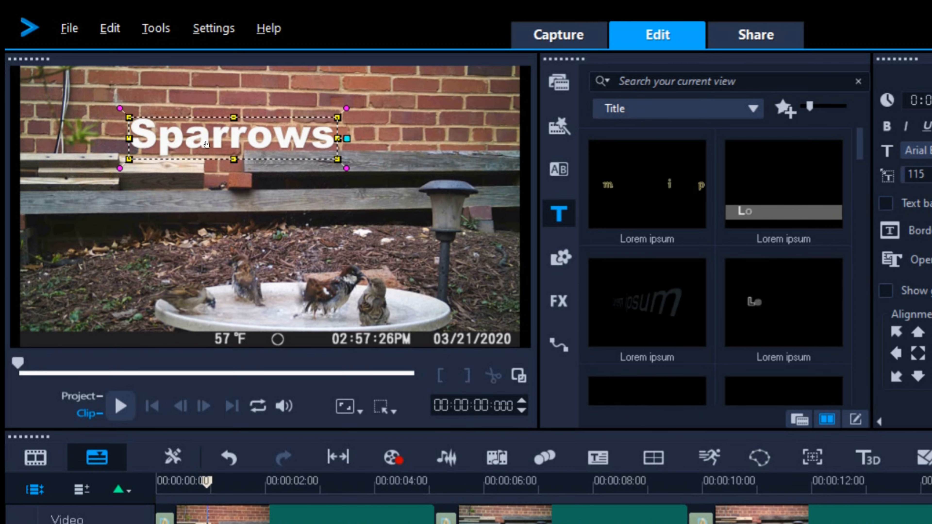
pyautogui.moveTo(218, 145); pyautogui.dragTo(253, 127)
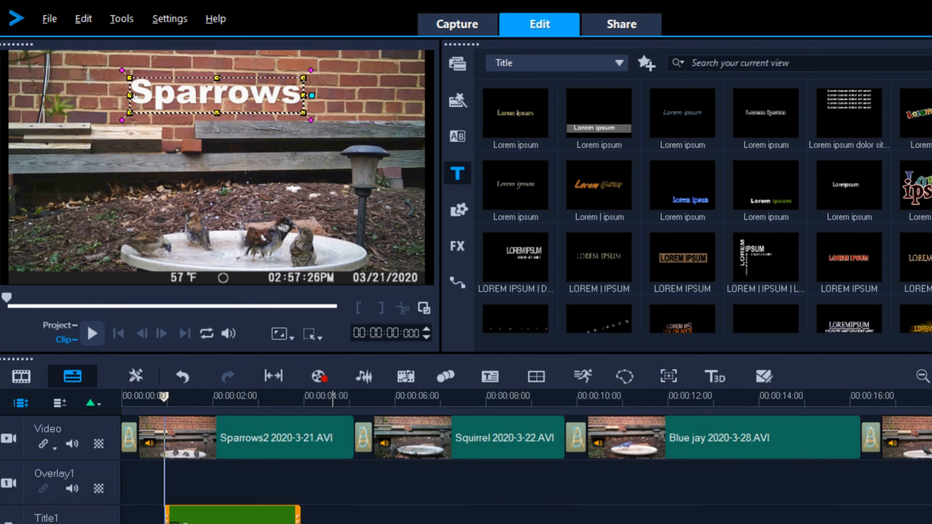
# Step: Change the color of the Sparrows title text to light yellow
pyautogui.doubleClick(121, 81)
pyautogui.moveTo(107, 78); pyautogui.dragTo(312, 98)
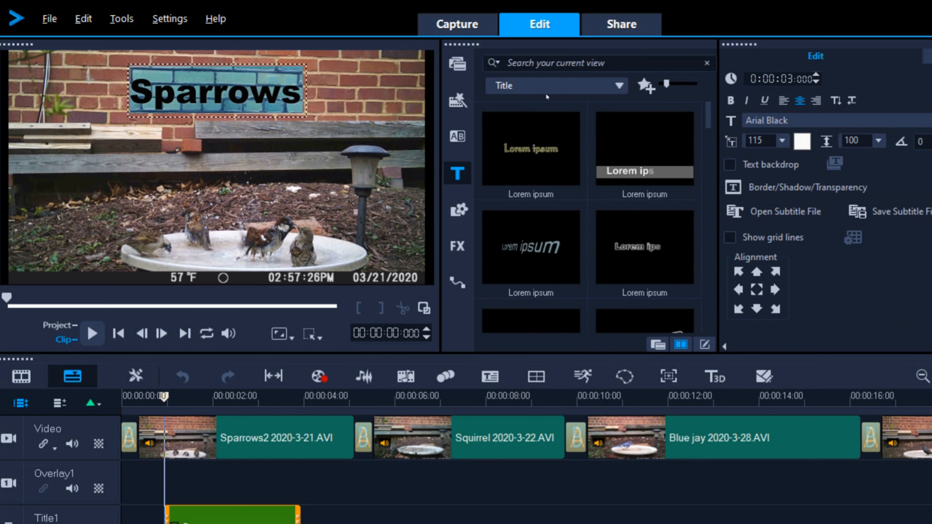
pyautogui.click(802, 144)
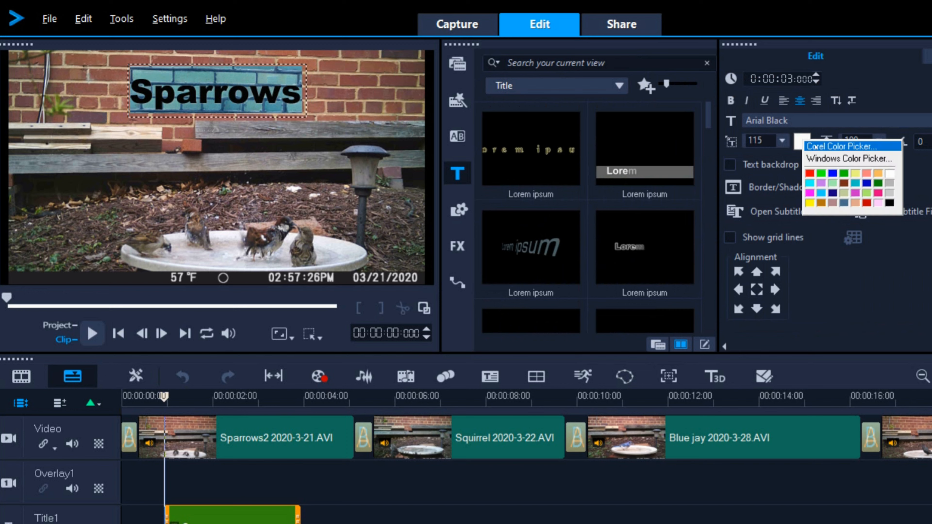
pyautogui.click(856, 173)
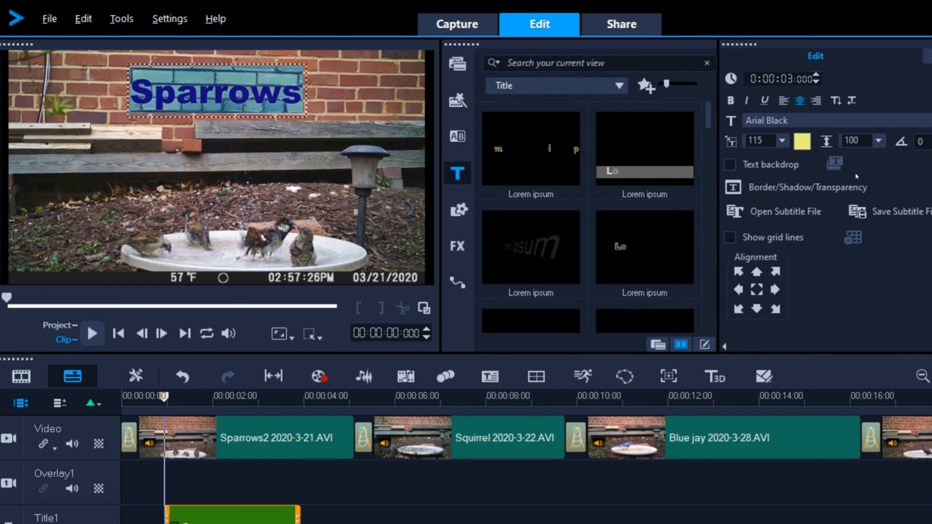
pyautogui.click(358, 111)
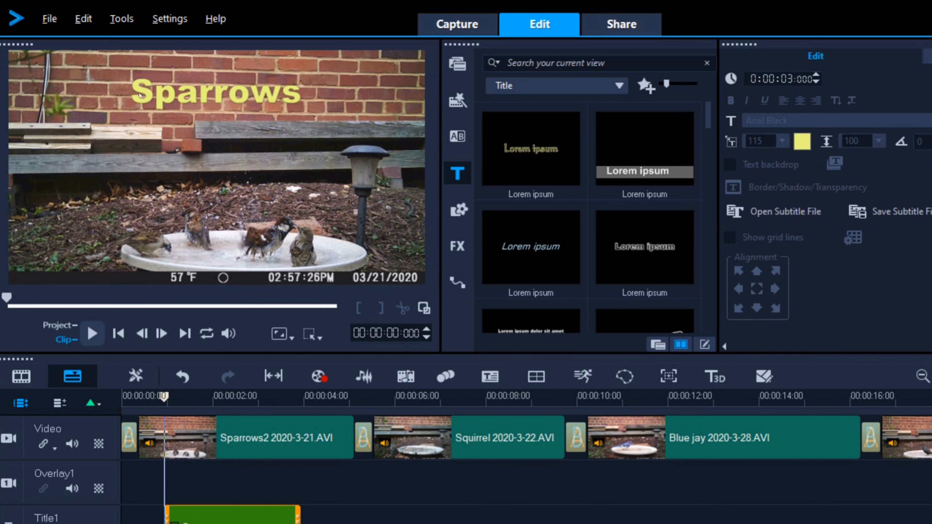
# Step: Set the color of the Sparrows title text back to white
pyautogui.doubleClick(140, 95)
pyautogui.moveTo(131, 91); pyautogui.dragTo(303, 94)
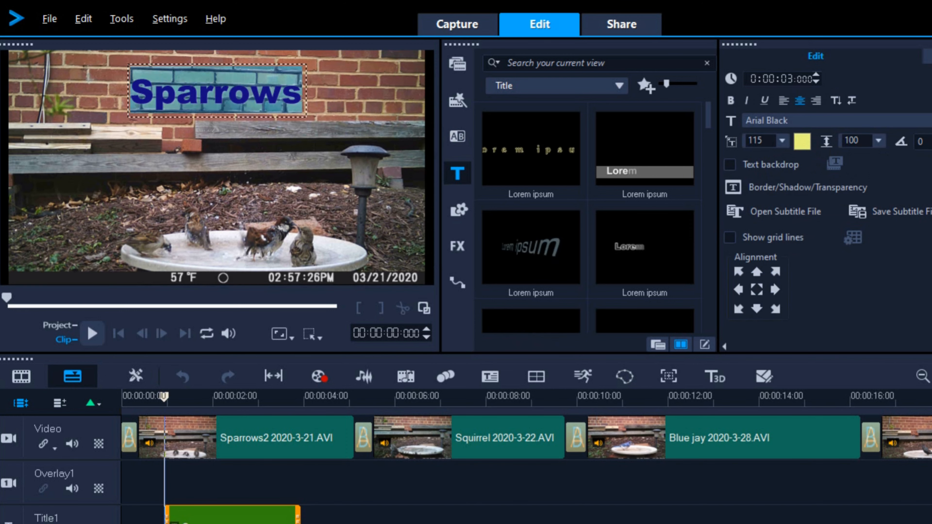
pyautogui.click(802, 143)
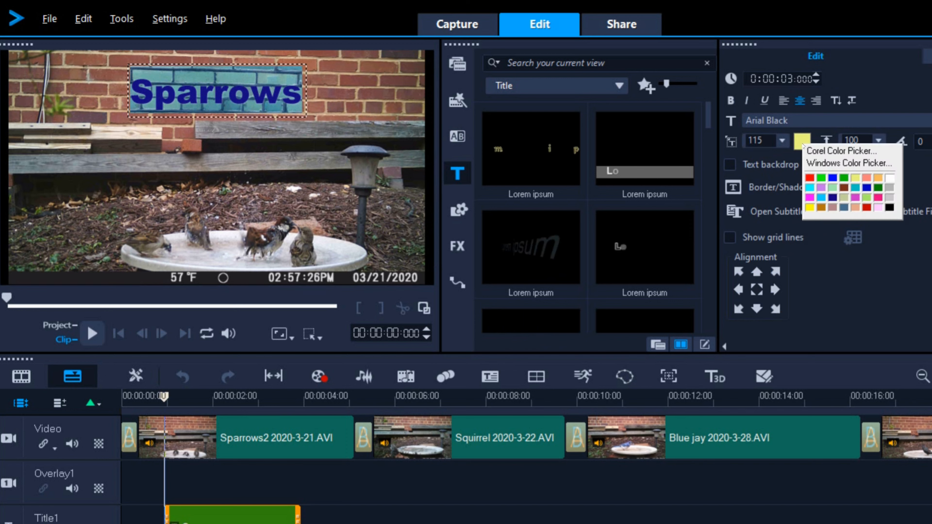
pyautogui.click(890, 178)
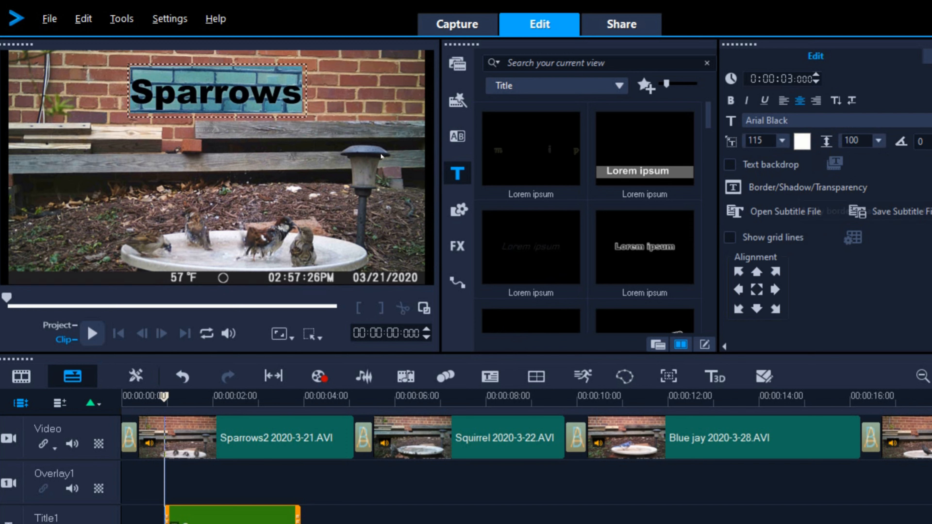
pyautogui.click(290, 151)
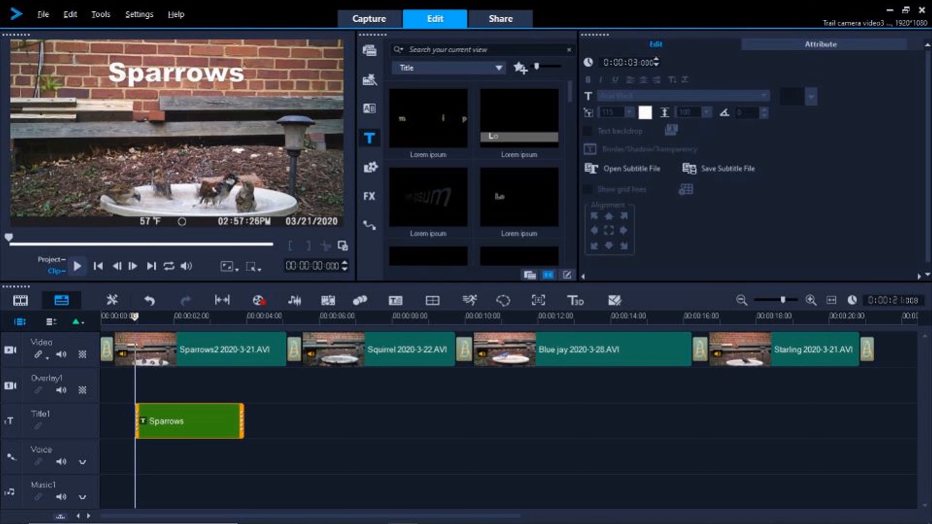
# Step: Give the Sparrows title text an outer stroke border with a width of 4.0
pyautogui.click(122, 76)
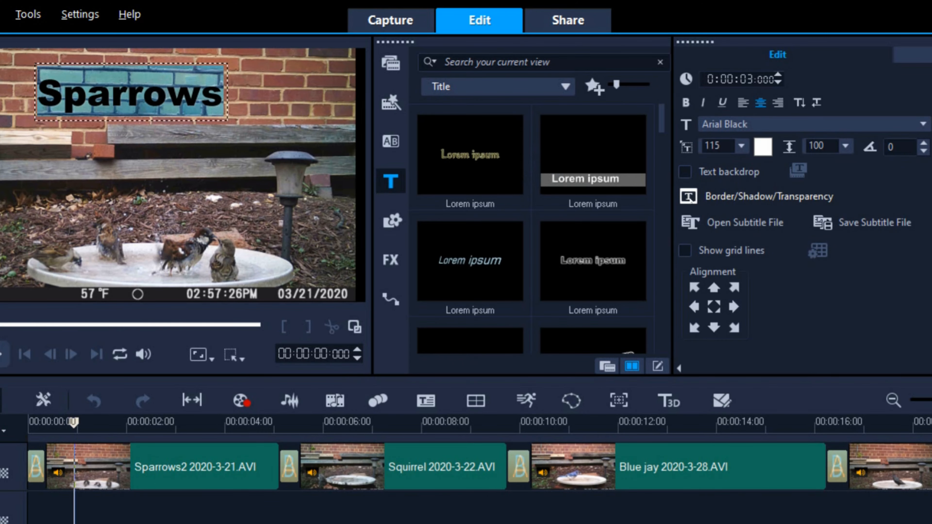
pyautogui.click(689, 197)
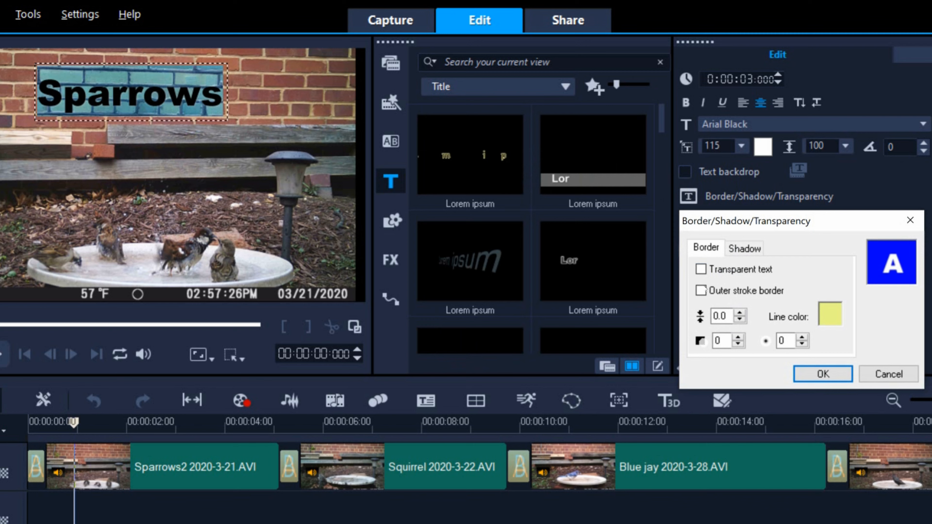
pyautogui.click(701, 291)
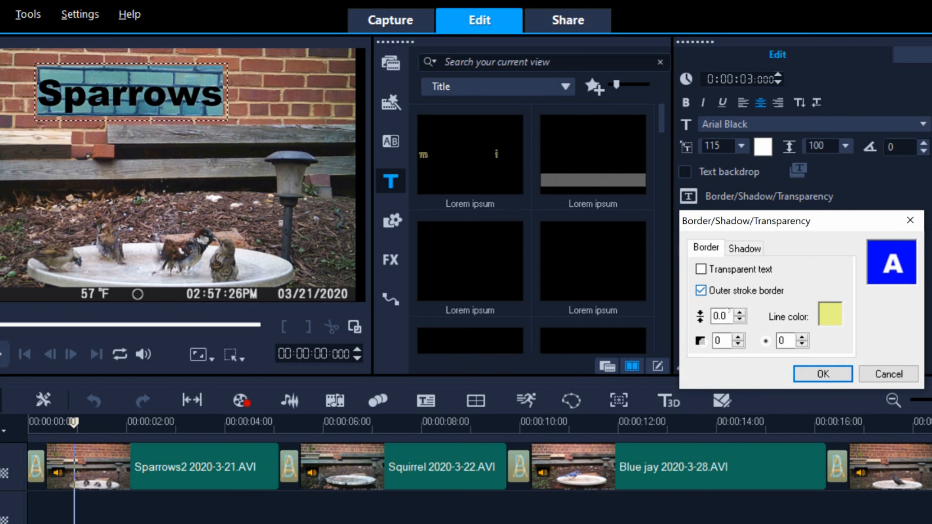
pyautogui.click(740, 312)
pyautogui.click(740, 312)
pyautogui.click(740, 313)
pyautogui.click(740, 313)
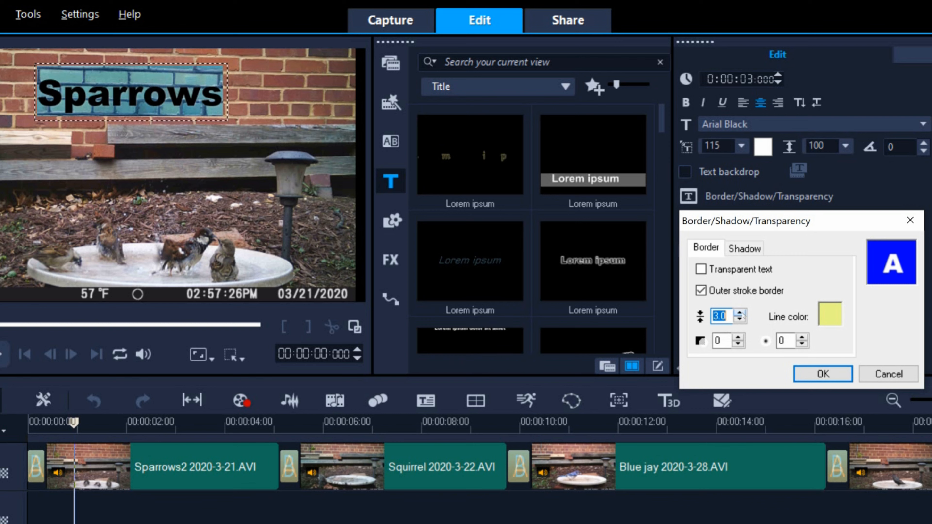
pyautogui.click(713, 316)
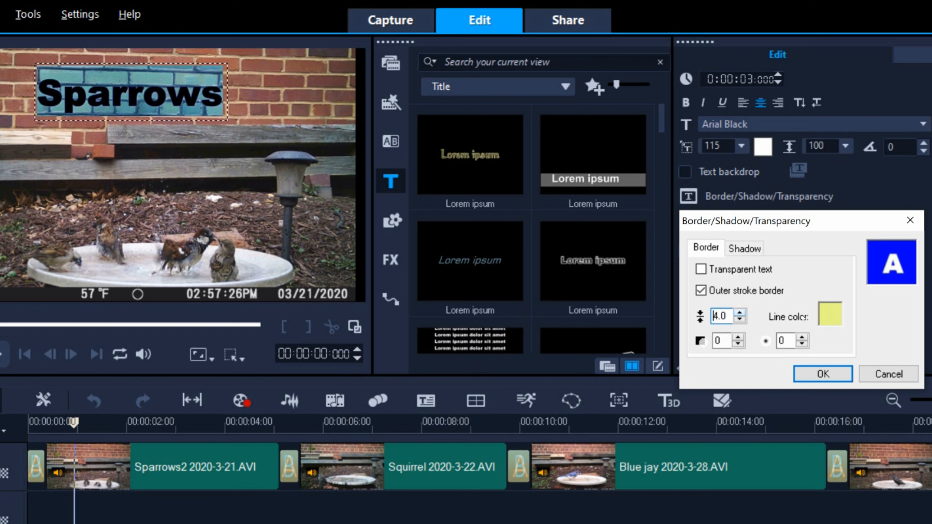
# Step: Set the line color of the title's border to black and apply the border settings
pyautogui.click(830, 315)
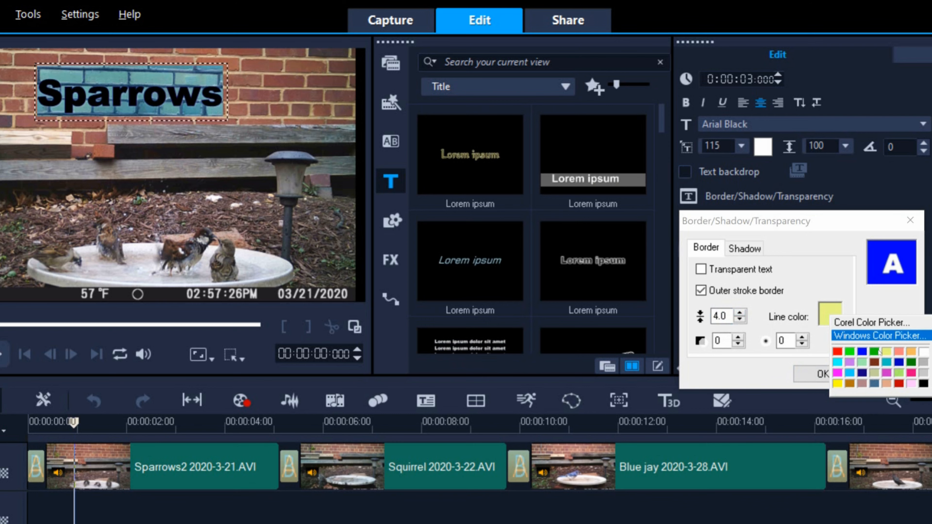
pyautogui.click(923, 384)
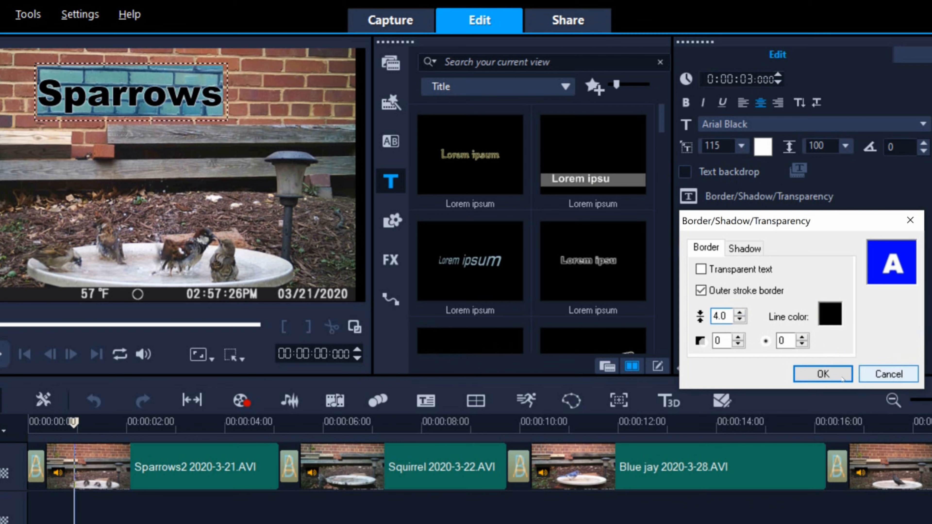
pyautogui.click(823, 374)
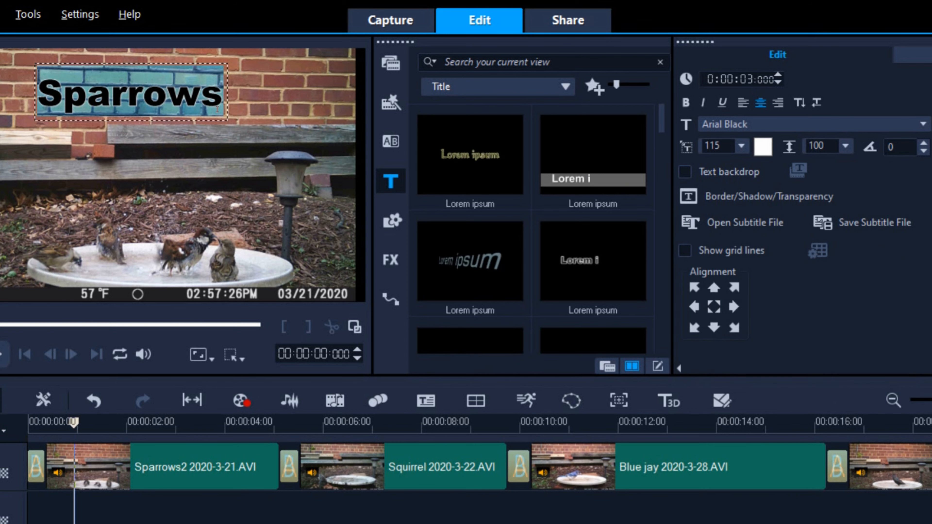
pyautogui.click(252, 127)
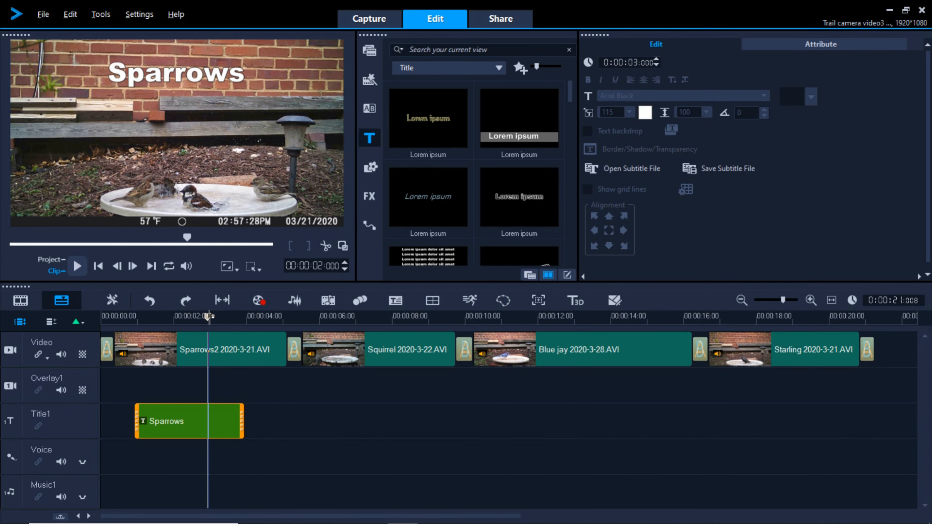
# Step: Scrub back and forth through the first clip to check where the Sparrows title appears over the video
pyautogui.moveTo(209, 316); pyautogui.dragTo(193, 330)
pyautogui.press('Left')
pyautogui.press('Left')
pyautogui.press('Left')
pyautogui.press('Left')
pyautogui.press('Left')
pyautogui.press('Left')
pyautogui.press('Left')
pyautogui.press('Left')
pyautogui.press('Left')
pyautogui.press('Left')
pyautogui.press('Left')
pyautogui.press('Left')
pyautogui.press('Left')
pyautogui.press('Left')
pyautogui.press('Left')
pyautogui.press('Left')
pyautogui.press('Left')
pyautogui.press('Left')
pyautogui.press('Left')
pyautogui.press('Left')
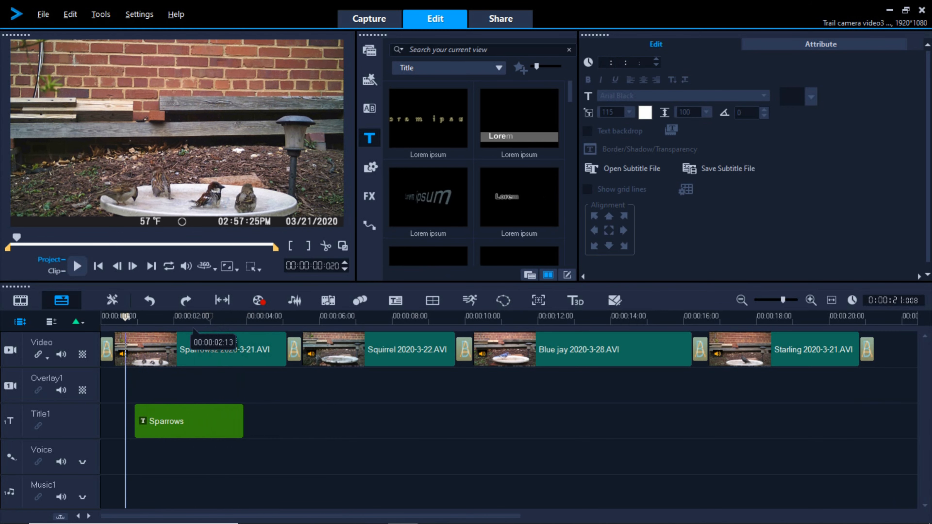
pyautogui.press('Right')
pyautogui.press('Right')
pyautogui.press('Right')
pyautogui.press('Right')
pyautogui.press('Right')
pyautogui.press('Right')
pyautogui.press('Right')
pyautogui.press('Right')
pyautogui.press('Right')
pyautogui.press('Right')
pyautogui.press('Right')
pyautogui.press('Right')
pyautogui.press('Right')
pyautogui.press('Right')
pyautogui.press('Right')
pyautogui.press('Right')
pyautogui.press('Right')
pyautogui.press('Right')
pyautogui.press('Right')
pyautogui.press('Right')
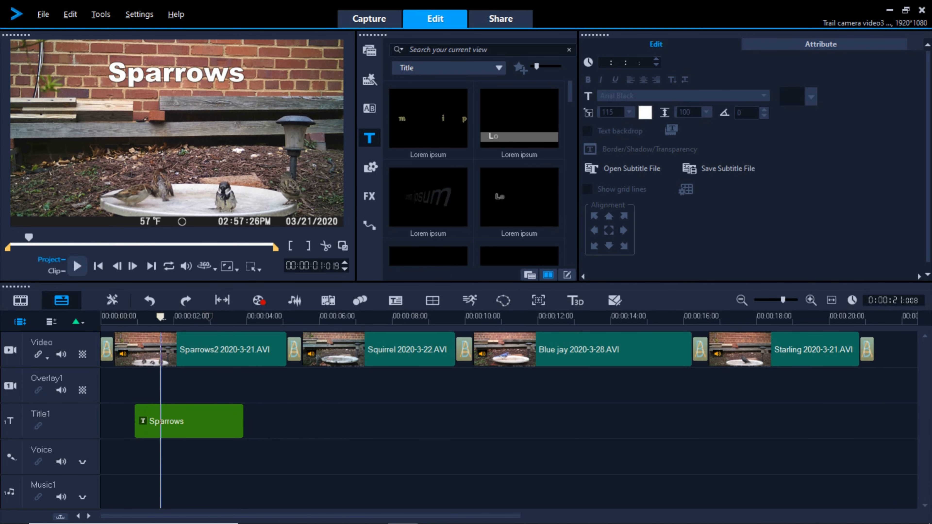
# Step: Extend the Sparrows title clip at both ends on the timeline to a duration of about 0:00:04:004, nearly matching the sparrow clip
pyautogui.click(205, 420)
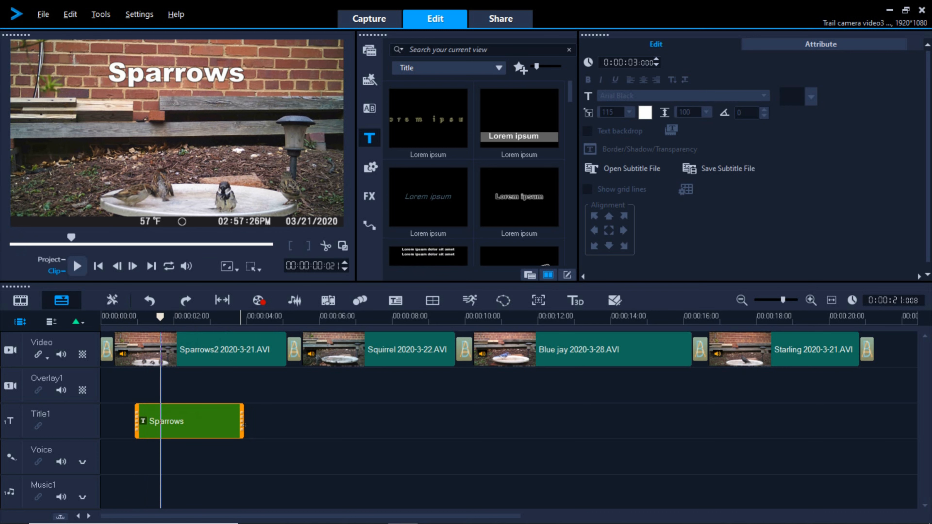
pyautogui.moveTo(246, 426); pyautogui.dragTo(278, 426)
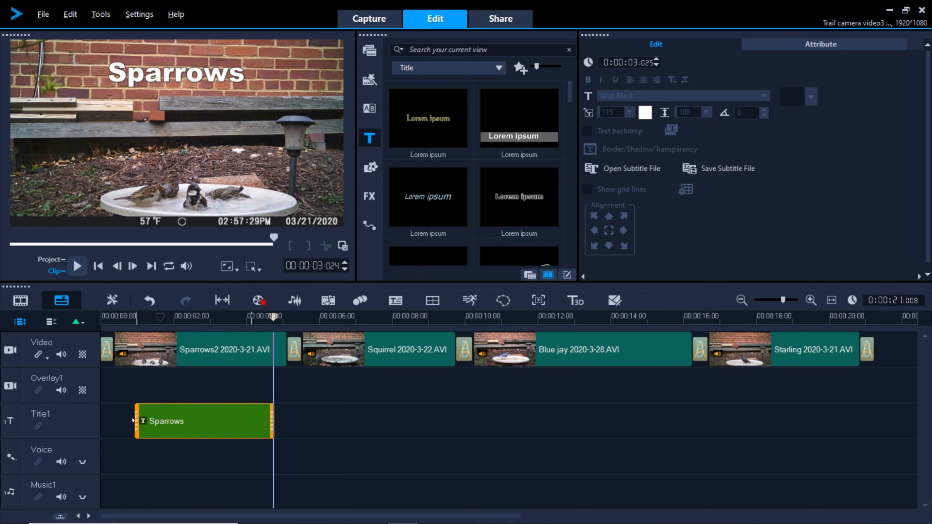
pyautogui.moveTo(136, 421); pyautogui.dragTo(125, 421)
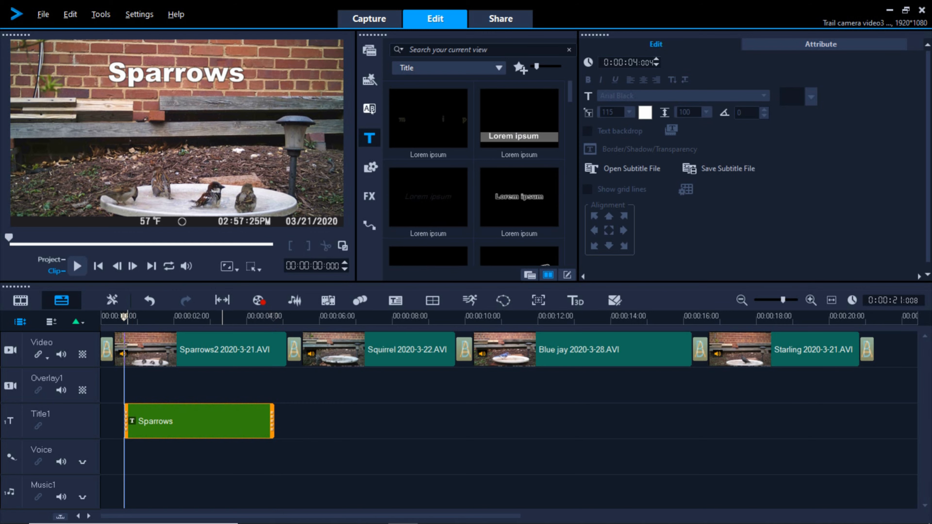
# Step: Add a Crossfade transition to the end and the start of the Sparrows title, and scrub through it to check the fades
pyautogui.click(372, 110)
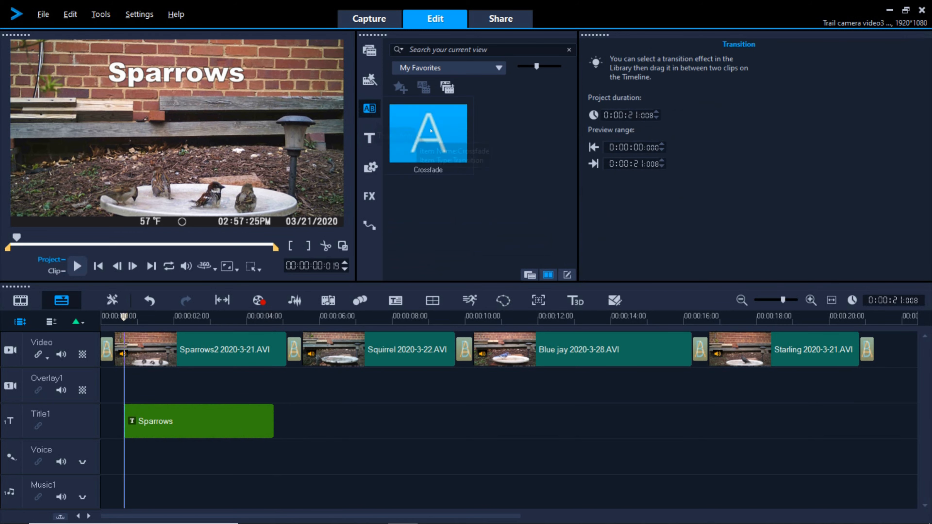
pyautogui.click(421, 136)
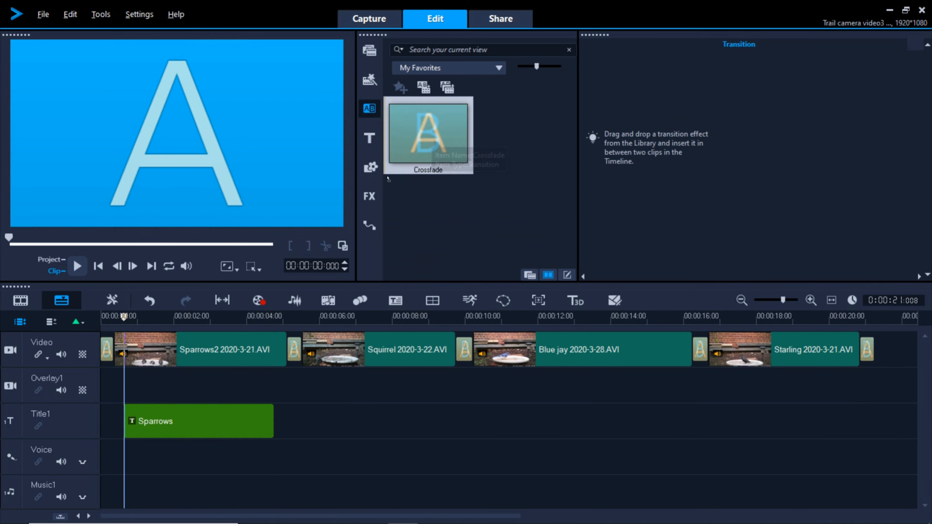
pyautogui.moveTo(298, 301); pyautogui.dragTo(262, 423)
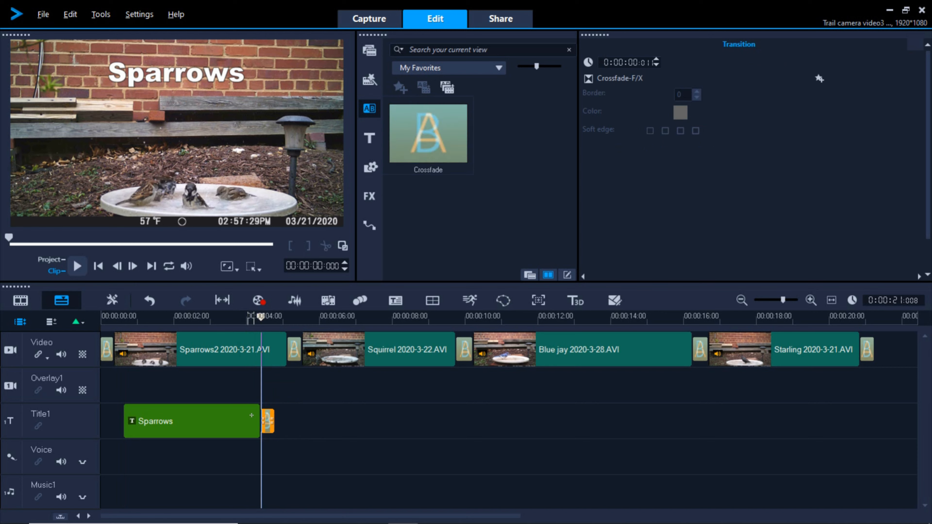
pyautogui.moveTo(263, 320); pyautogui.dragTo(225, 322)
pyautogui.click(424, 132)
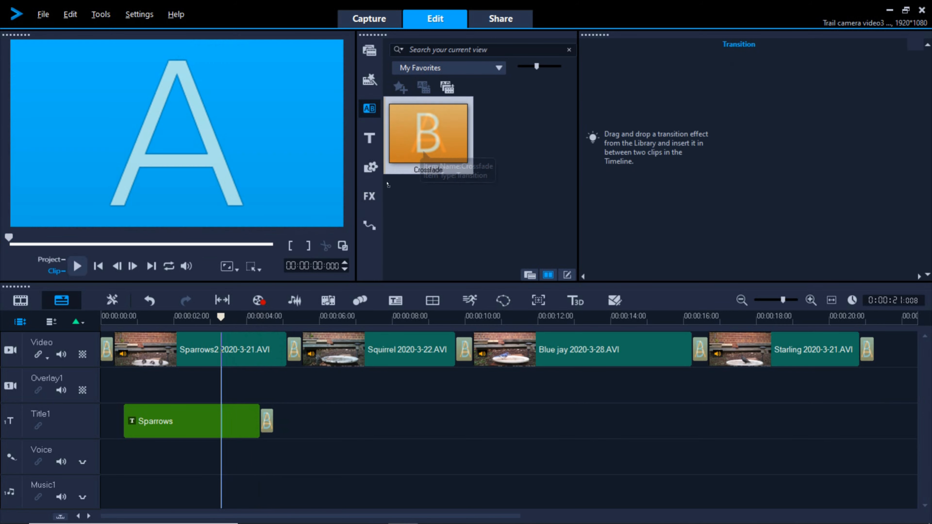
pyautogui.moveTo(256, 321); pyautogui.dragTo(140, 429)
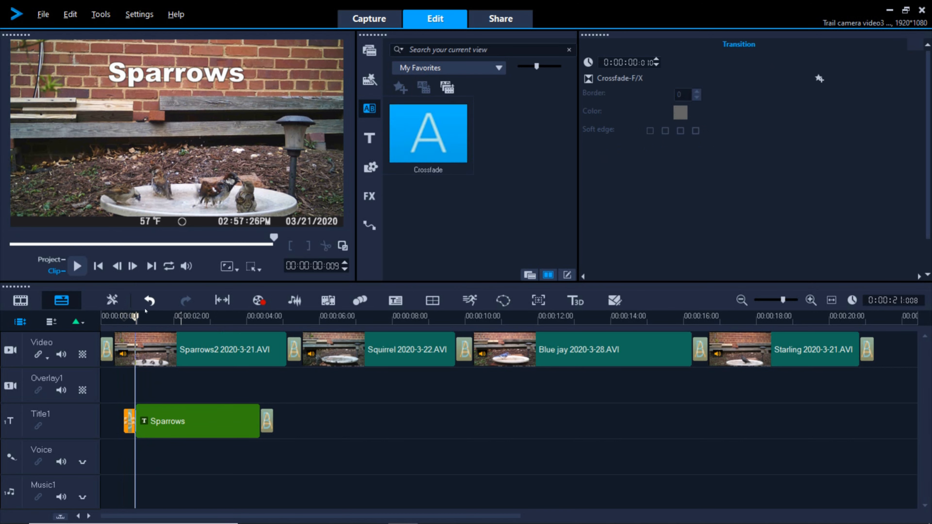
pyautogui.moveTo(135, 316); pyautogui.dragTo(276, 326)
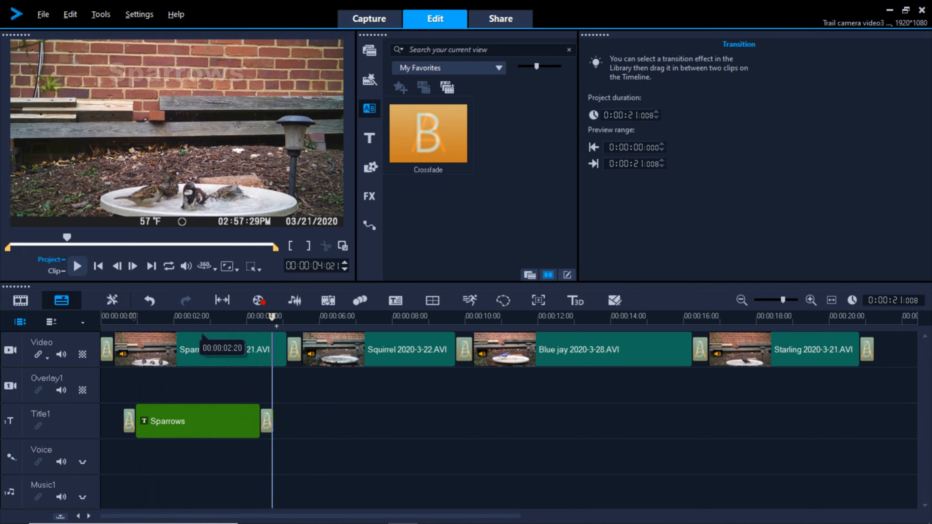
# Step: Change the font of the Sparrows title text to Comic Sans MS
pyautogui.click(213, 427)
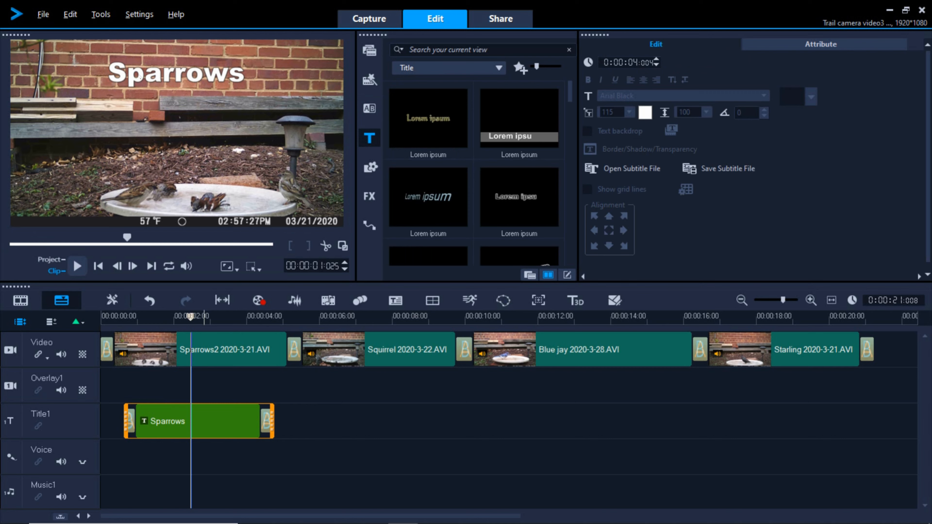
pyautogui.click(140, 75)
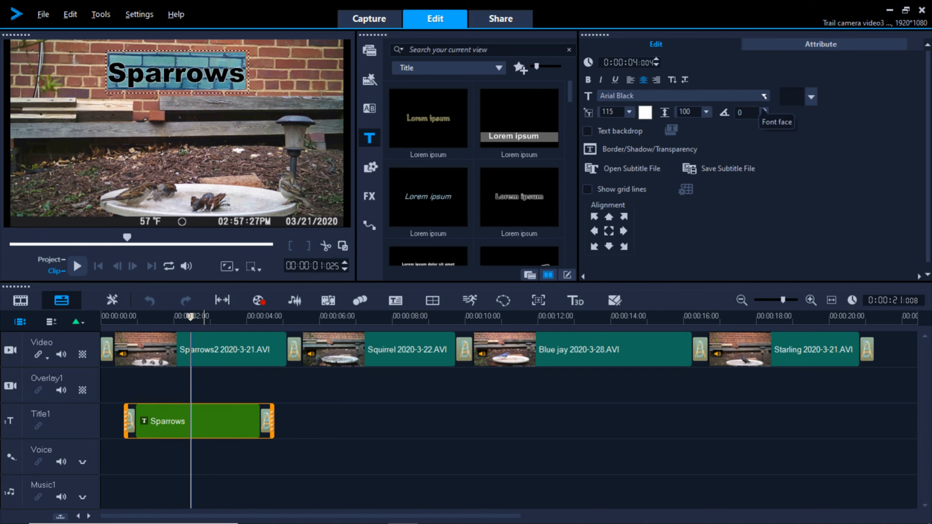
pyautogui.click(764, 97)
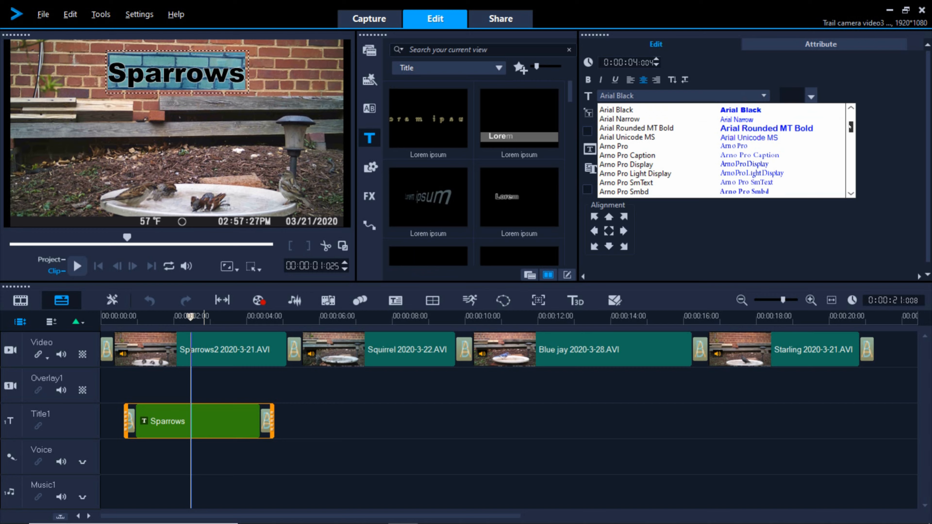
pyautogui.moveTo(850, 127); pyautogui.dragTo(851, 142)
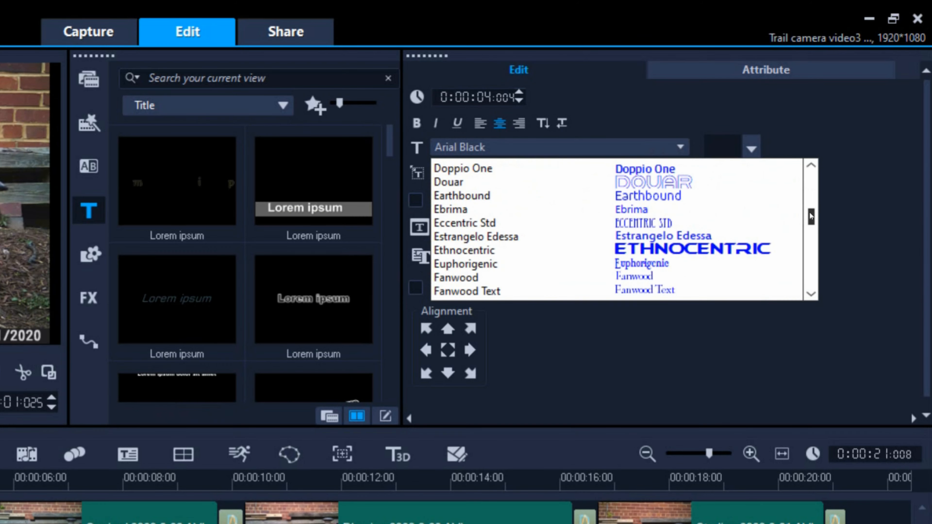
pyautogui.moveTo(811, 217); pyautogui.dragTo(810, 211)
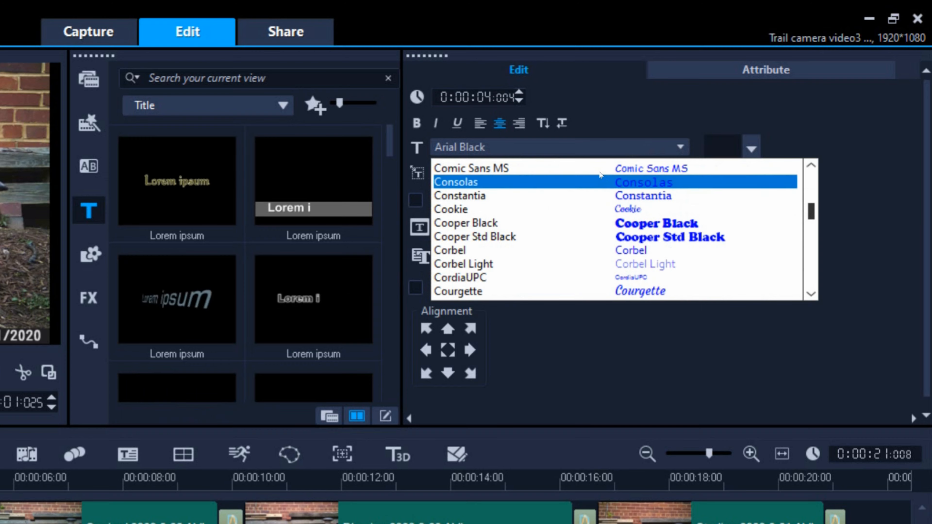
pyautogui.click(456, 169)
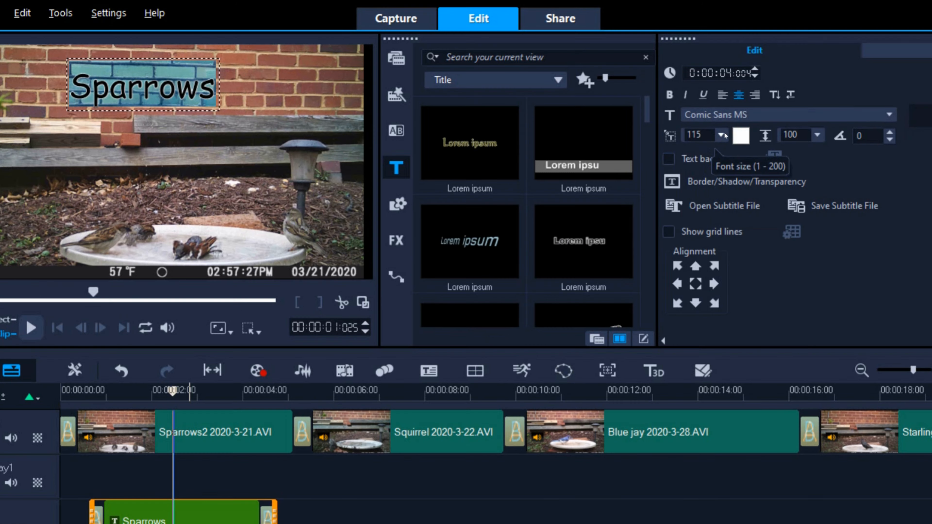
# Step: Set the font size of the Sparrows title text to 132
pyautogui.click(629, 112)
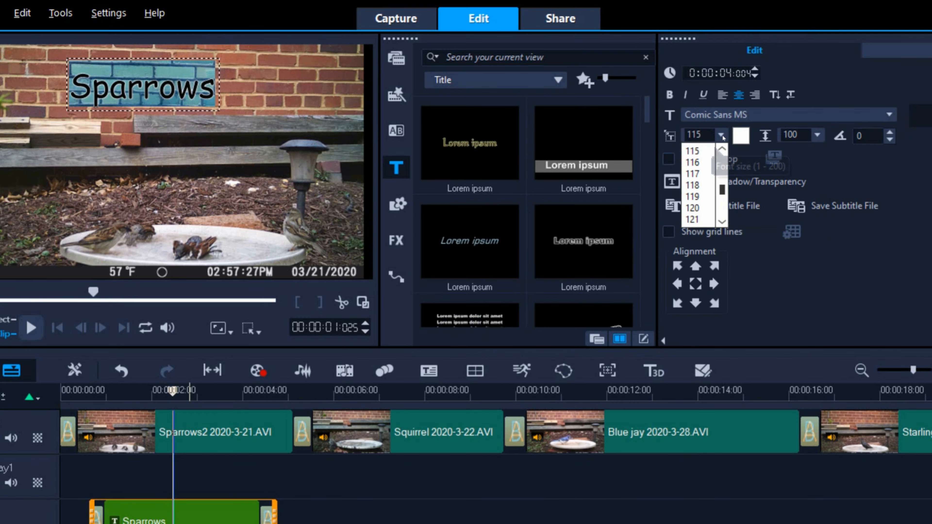
pyautogui.scroll(-2, 722, 191)
pyautogui.scroll(-4, 722, 191)
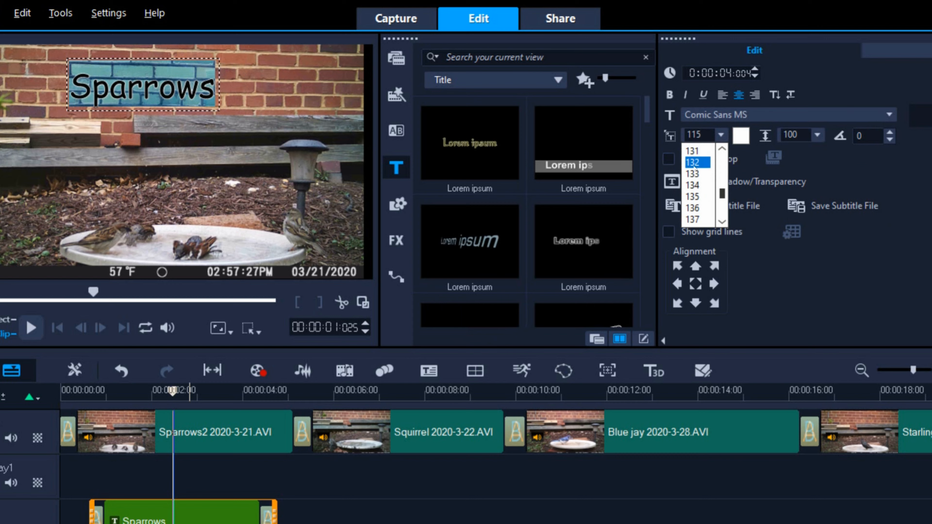
pyautogui.click(694, 162)
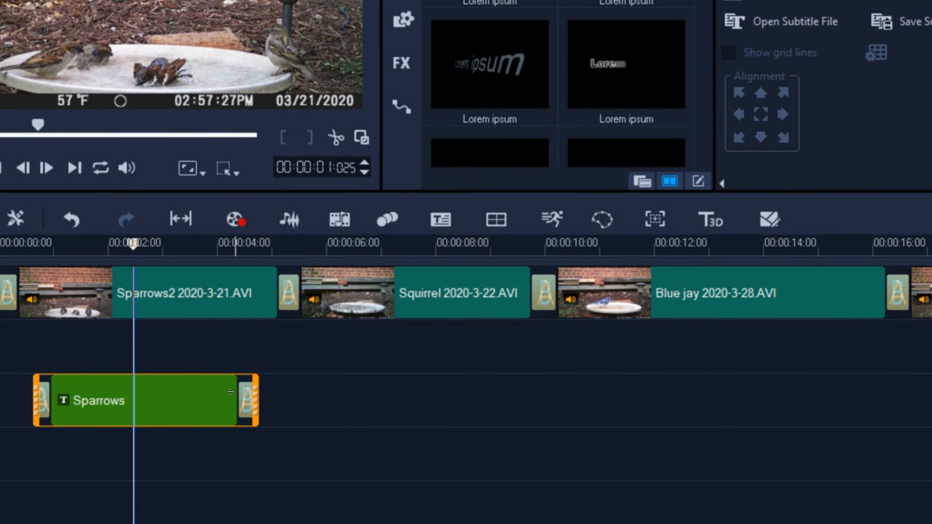
# Step: Copy the Sparrows title and paste it on the title track beneath the Squirrel clip
pyautogui.rightClick(164, 399)
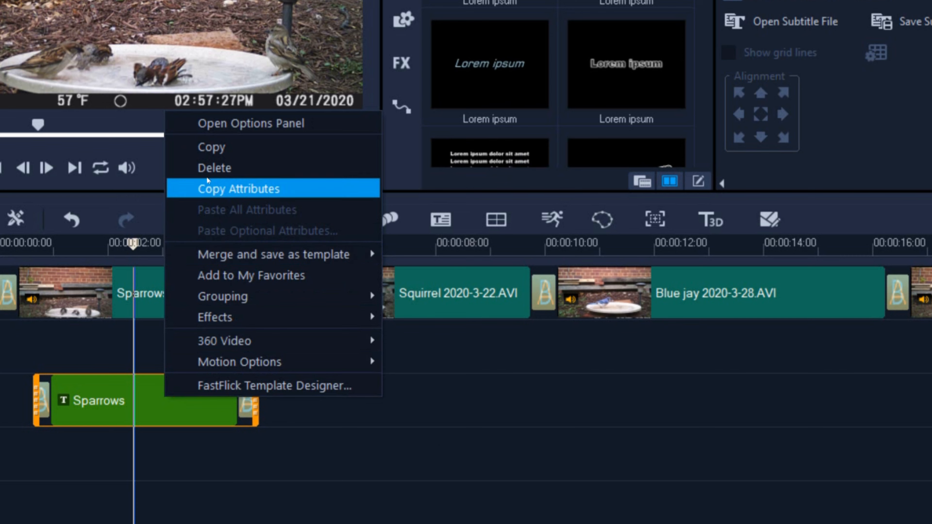
pyautogui.click(224, 147)
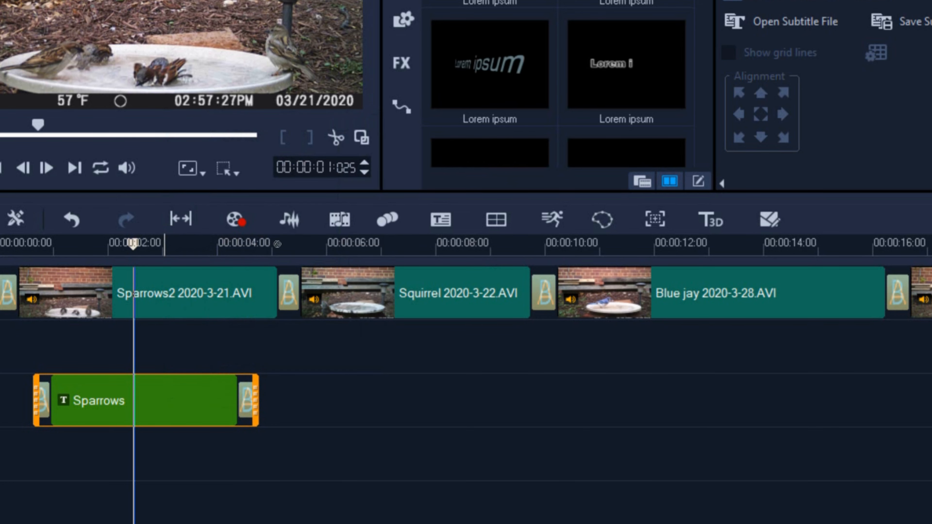
pyautogui.click(362, 397)
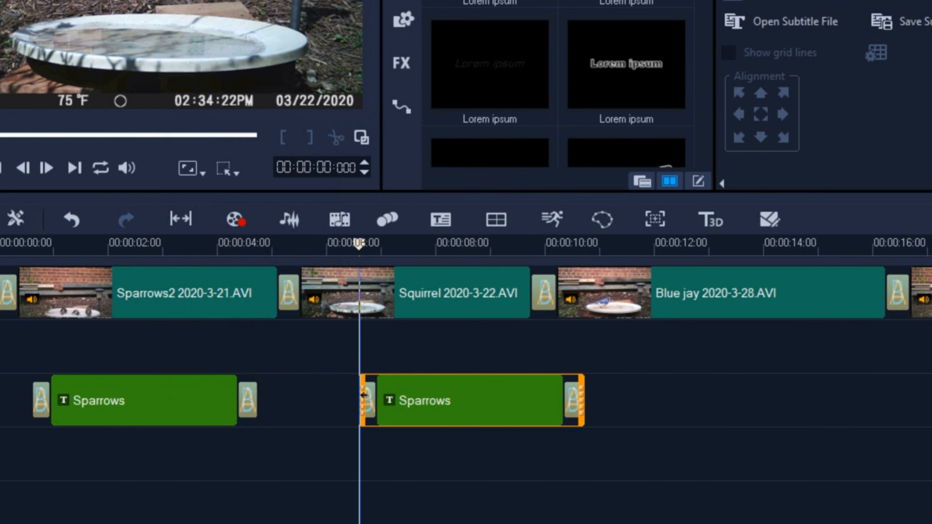
# Step: Shorten the pasted title to a duration of 0:00:03:023 and position it within the length of the Squirrel clip
pyautogui.moveTo(452, 403); pyautogui.dragTo(398, 403)
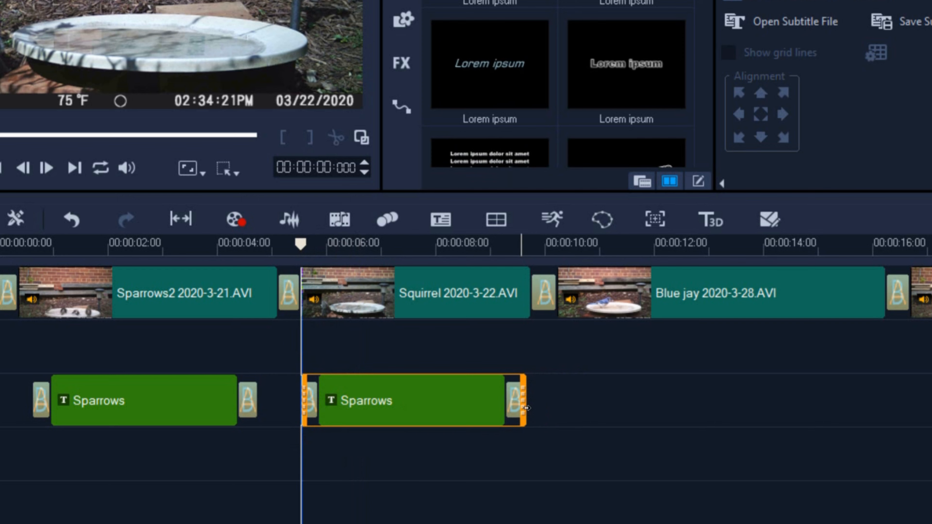
pyautogui.moveTo(518, 409); pyautogui.dragTo(517, 411)
pyautogui.moveTo(446, 404)
pyautogui.mouseDown()
pyautogui.moveTo(455, 399)
pyautogui.moveTo(436, 400)
pyautogui.mouseUp()
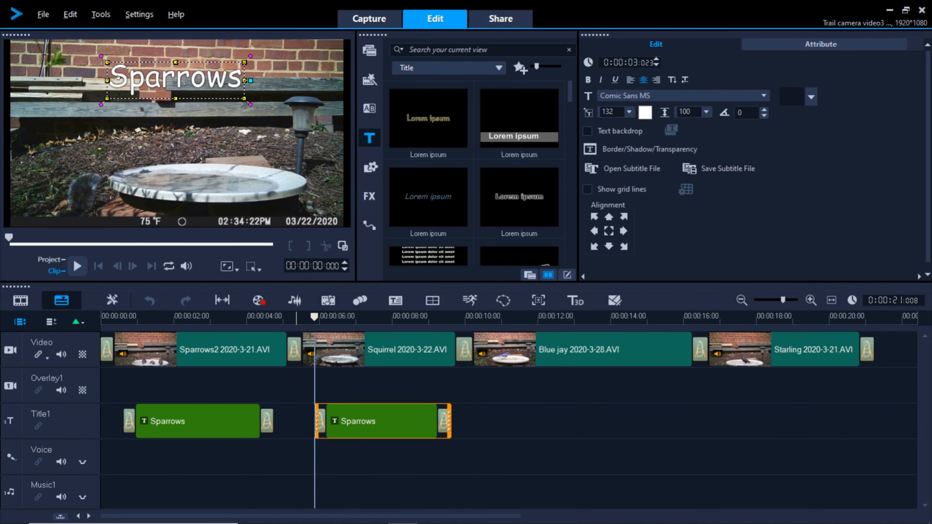
# Step: Replace the second title's text with "Squirrel" and centre it horizontally over the picture
pyautogui.click(118, 76)
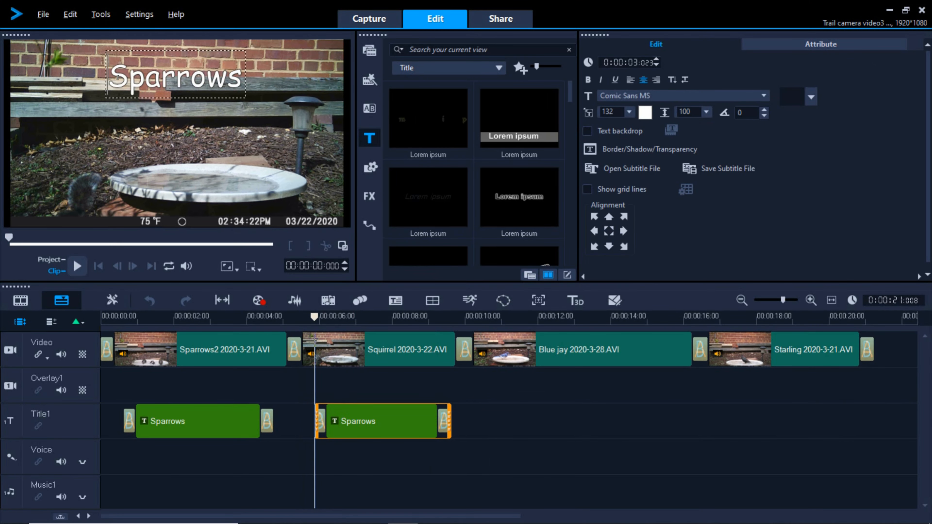
pyautogui.hotkey('shift', 'Right')
pyautogui.hotkey('shift', 'Right')
pyautogui.hotkey('shift', 'Right')
pyautogui.hotkey('shift', 'Right')
pyautogui.hotkey('shift', 'Right')
pyautogui.hotkey('shift', 'Right')
pyautogui.hotkey('shift', 'Right')
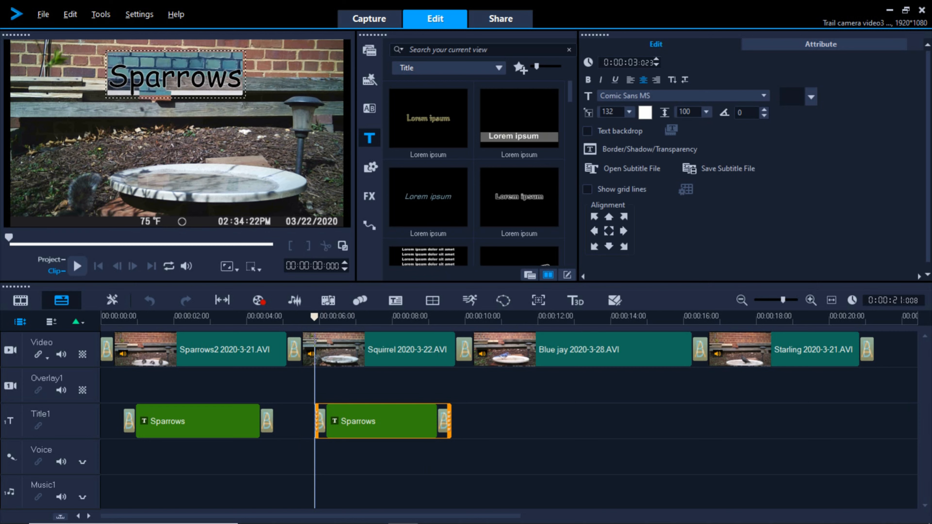
pyautogui.write('Squirrel')
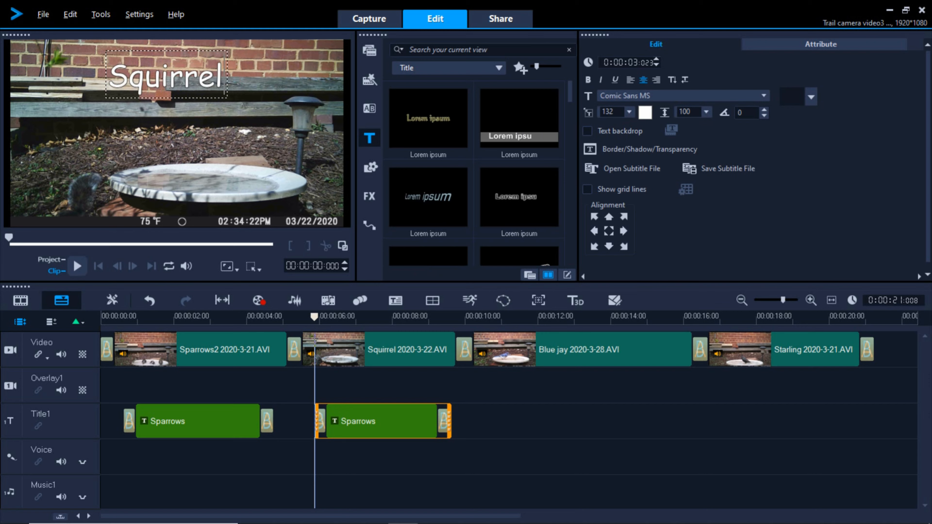
pyautogui.click(353, 317)
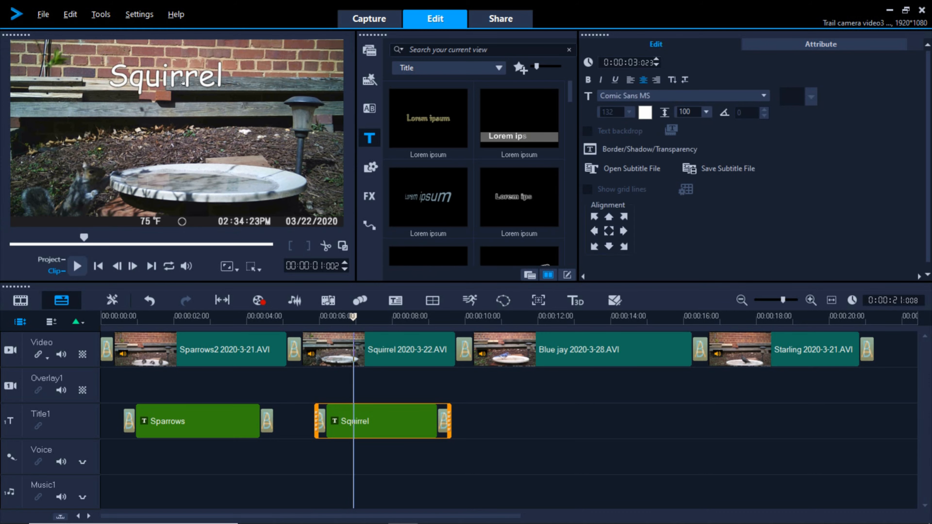
pyautogui.moveTo(186, 92); pyautogui.dragTo(175, 77)
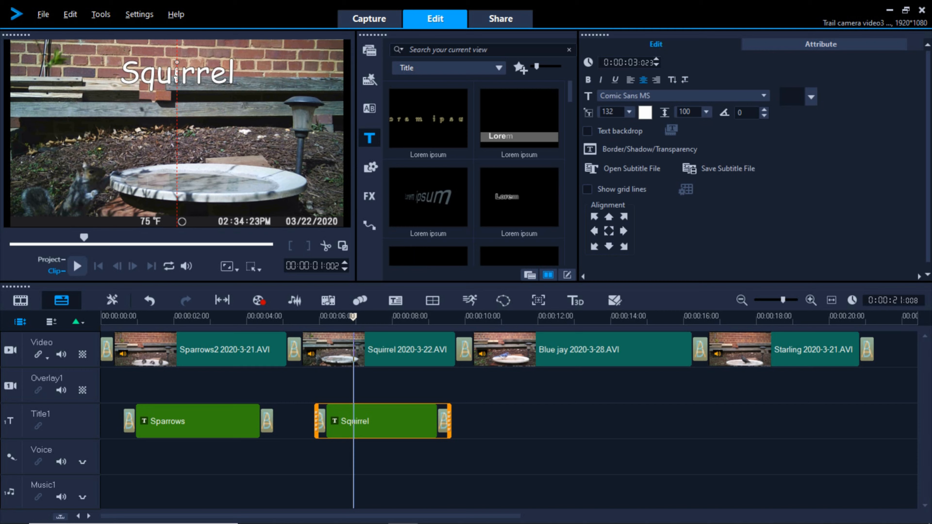
# Step: Copy the Squirrel title and paste it on the title track beneath both the Blue jay and Starling clips
pyautogui.rightClick(382, 418)
pyautogui.click(407, 254)
pyautogui.click(524, 422)
pyautogui.rightClick(562, 424)
pyautogui.click(594, 261)
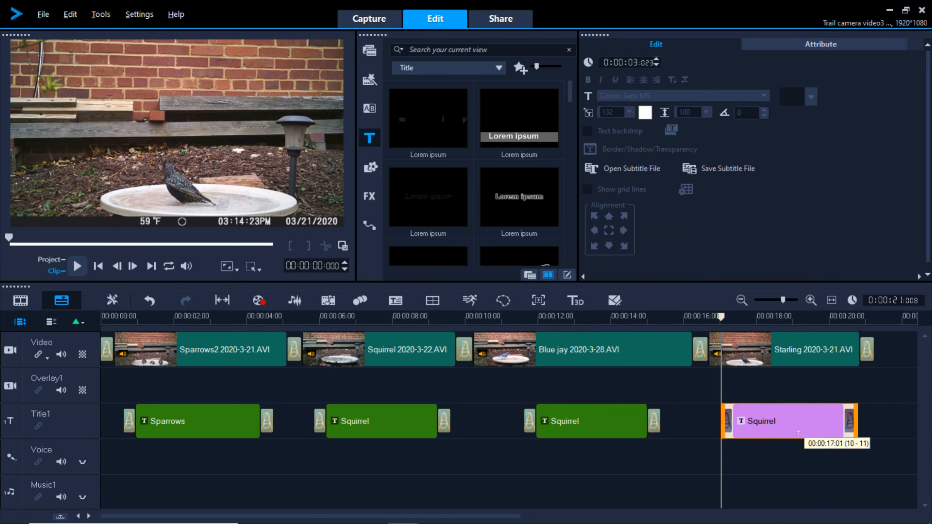
pyautogui.click(777, 428)
# Step: Extend the title beneath the Blue jay clip to a duration of 0:00:05:005 and replace its text with "Blue jay"
pyautogui.click(607, 426)
pyautogui.moveTo(606, 426); pyautogui.dragTo(679, 422)
pyautogui.moveTo(119, 75); pyautogui.dragTo(236, 75)
pyautogui.write('Blue jay')
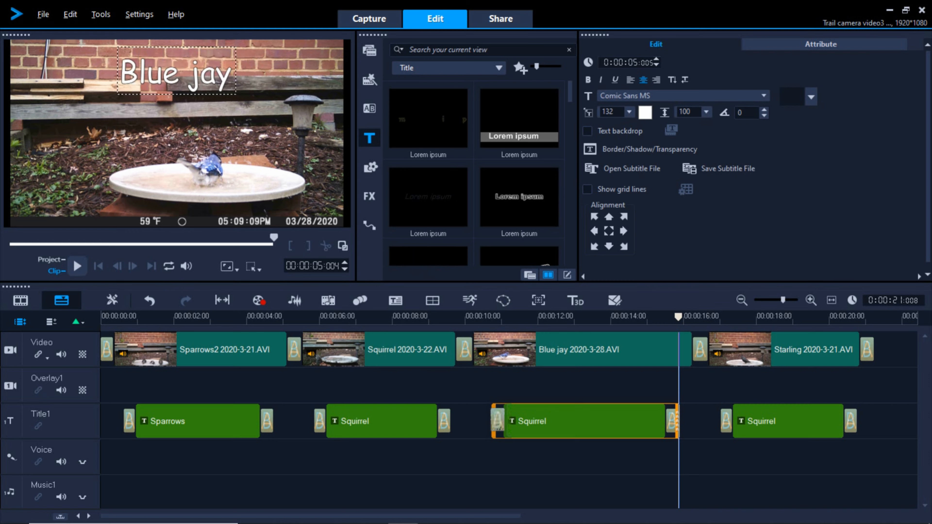
# Step: Replace the text of the title beneath the Starling clip with "Starling"
pyautogui.click(783, 424)
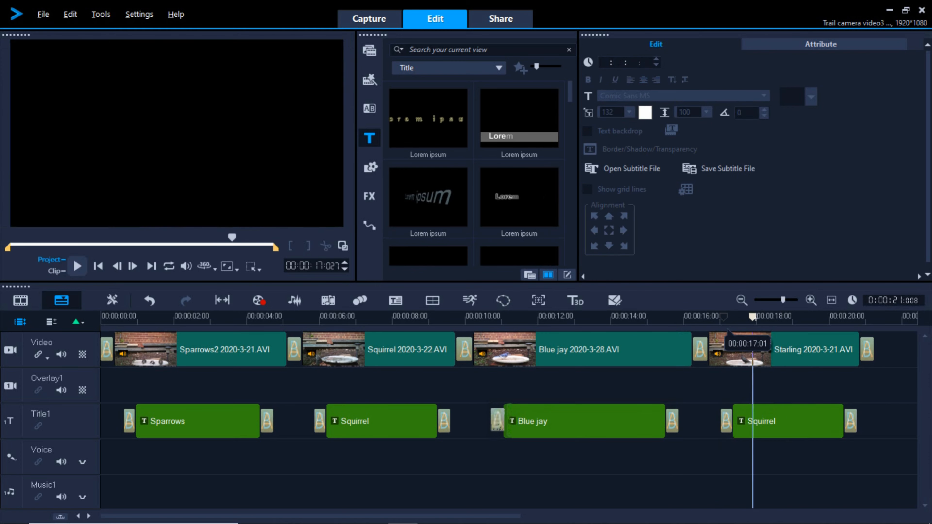
pyautogui.moveTo(119, 75); pyautogui.dragTo(236, 76)
pyautogui.write('Starling')
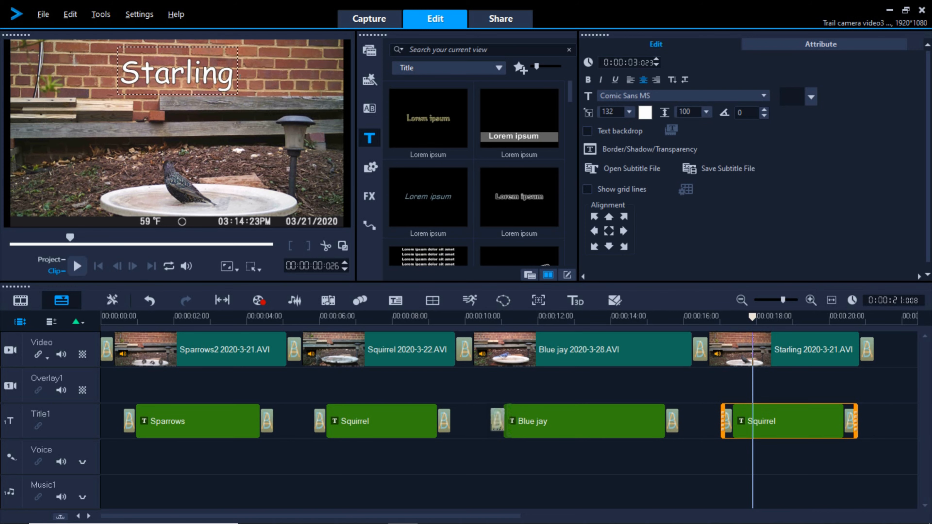
pyautogui.click(369, 108)
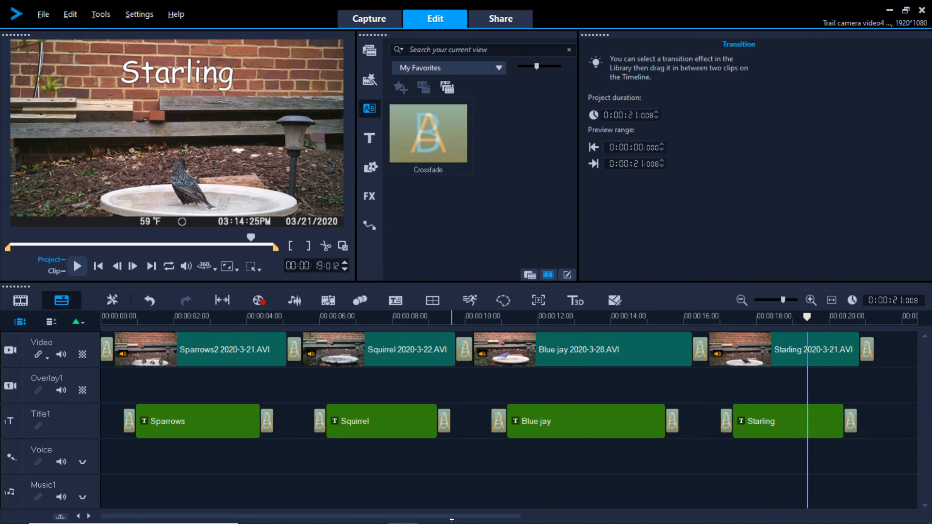
# Step: Add a new title reading "Bird video" over the black background at the end of the timeline, after the Starling clip
pyautogui.moveTo(452, 519); pyautogui.dragTo(592, 519)
pyautogui.click(450, 316)
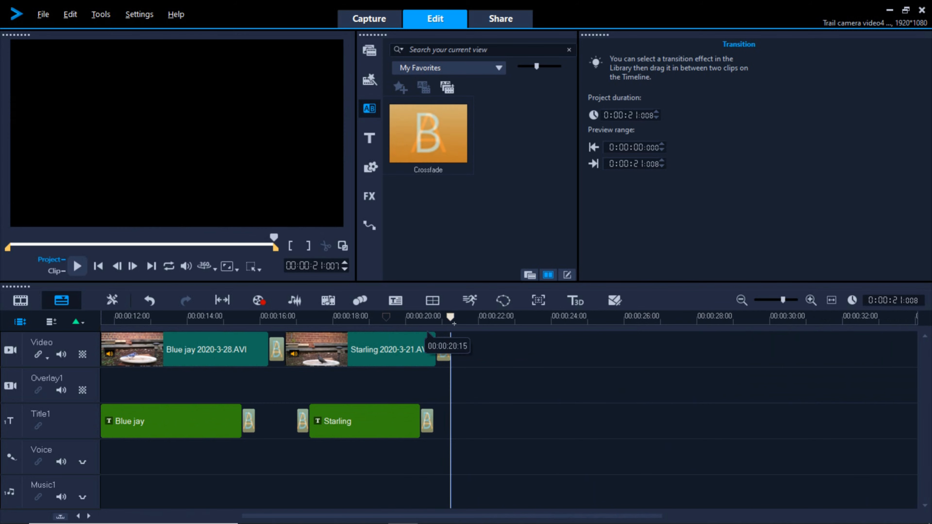
pyautogui.click(369, 139)
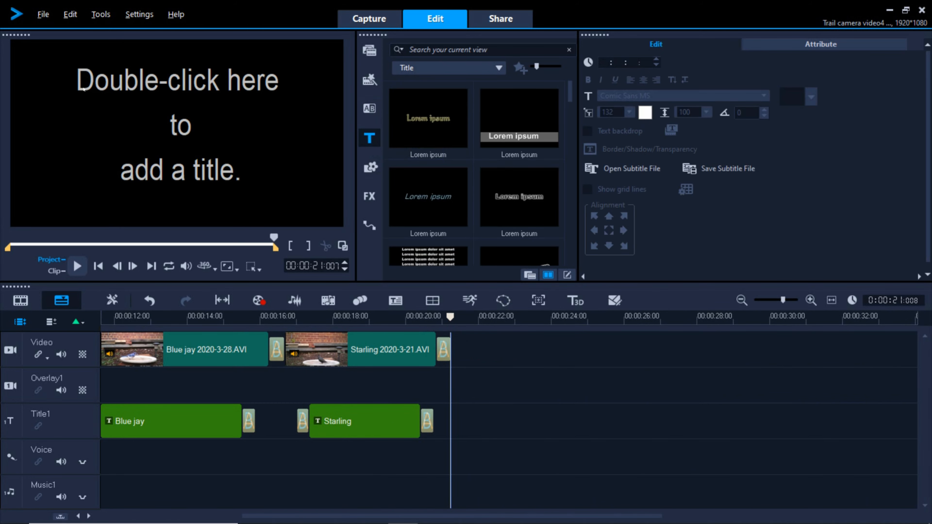
pyautogui.doubleClick(84, 88)
pyautogui.write('Bird')
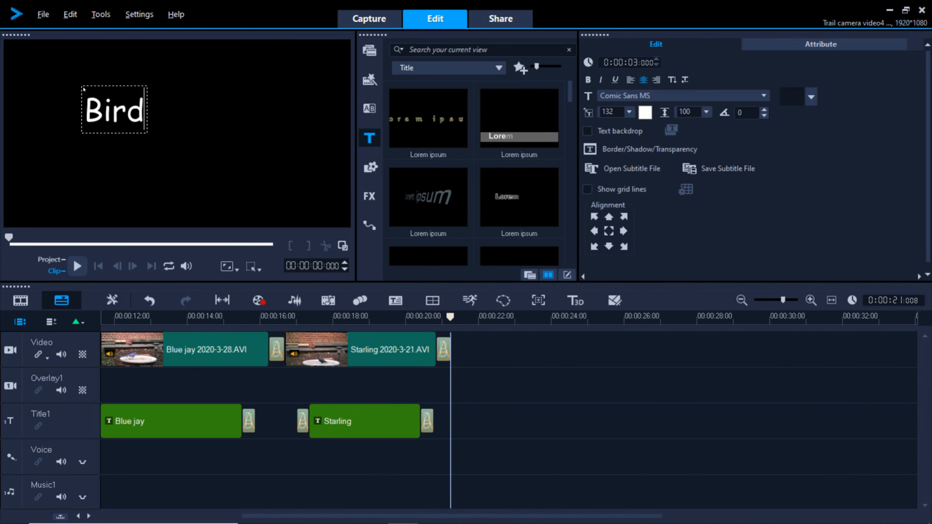
pyautogui.write(' video')
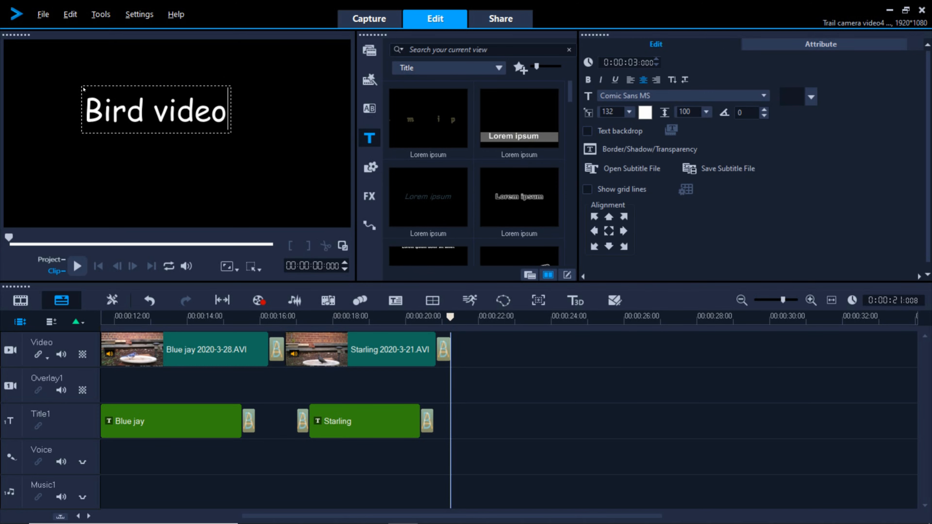